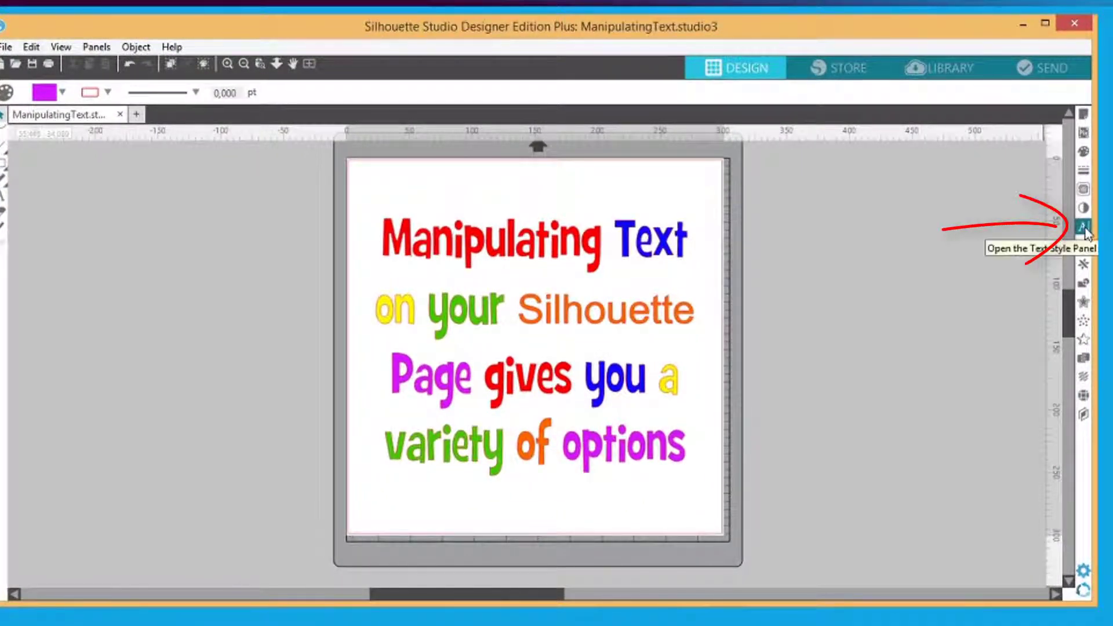
# Show the Text Style settings for the paragraph, set in GrilledCheese BTN Cn at 120,00 pt
pyautogui.click(1084, 228)
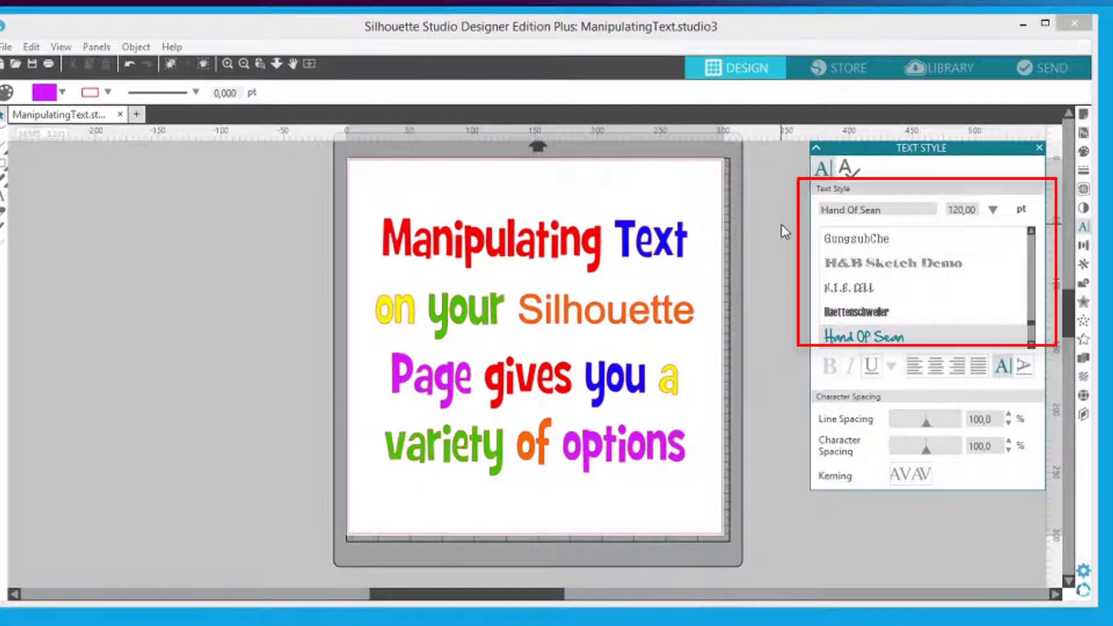
pyautogui.click(474, 245)
# Select the paragraph, try GrilledCheese BTN Toasted, then undo back to GrilledCheese BTN Cn
pyautogui.moveTo(378, 237); pyautogui.dragTo(690, 448)
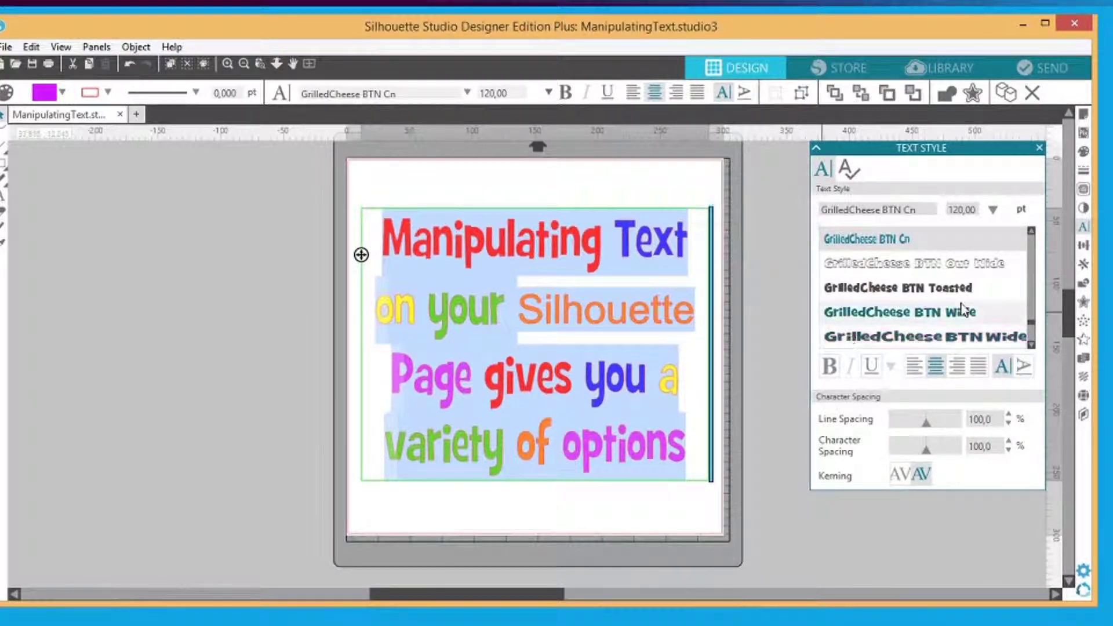
pyautogui.click(921, 286)
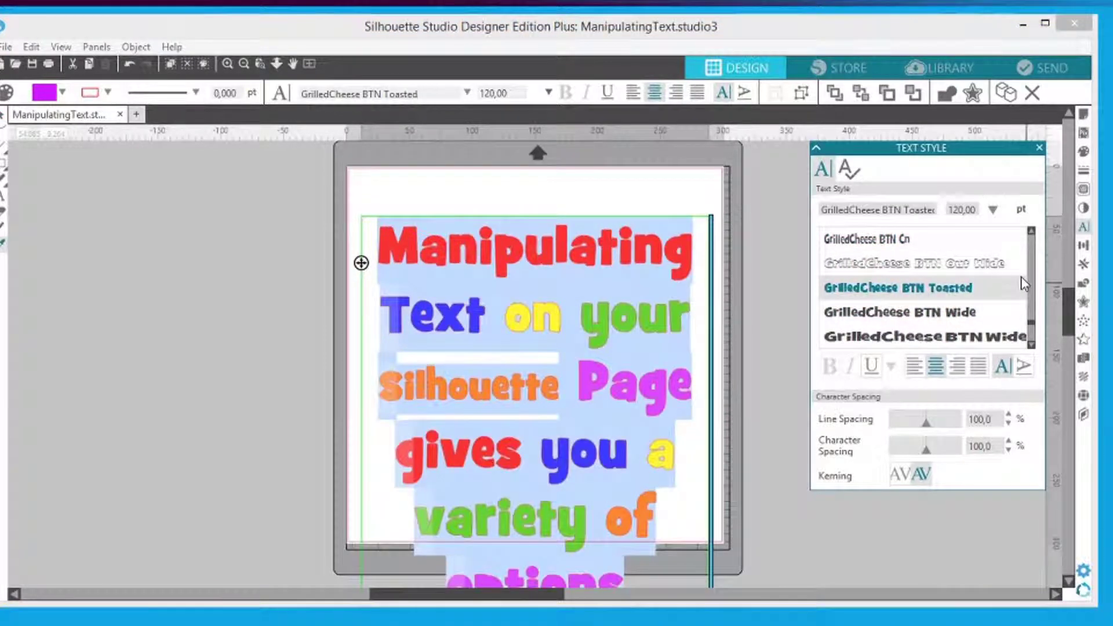
pyautogui.hotkey('ctrl', 'z')
# Scroll down through the font list to browse other fonts
pyautogui.scroll(-5, 891, 293)
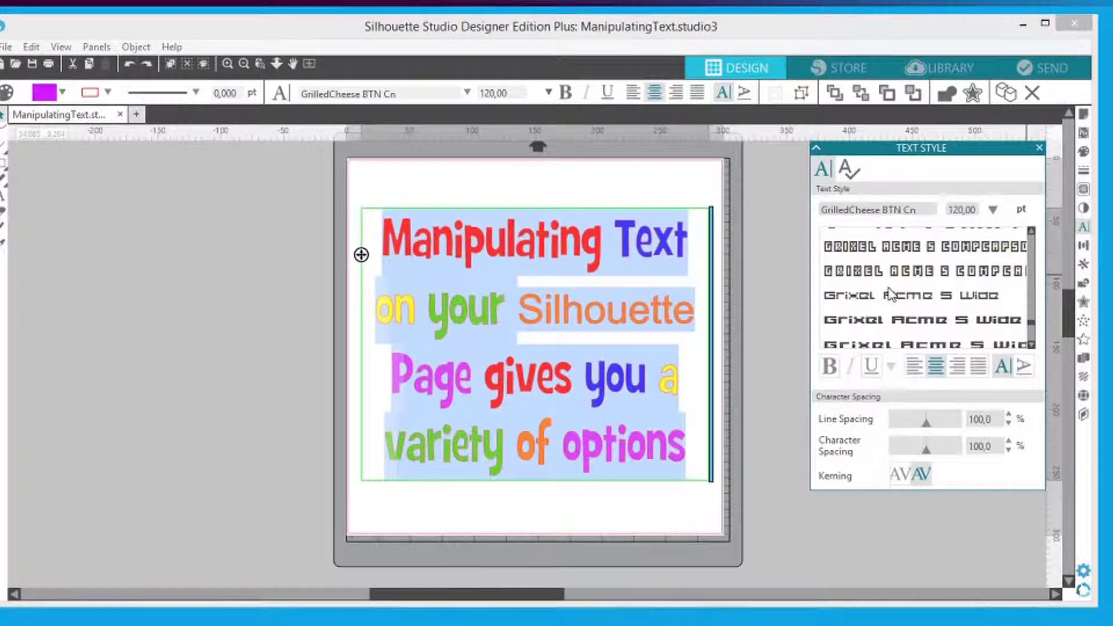
pyautogui.scroll(-6, 891, 293)
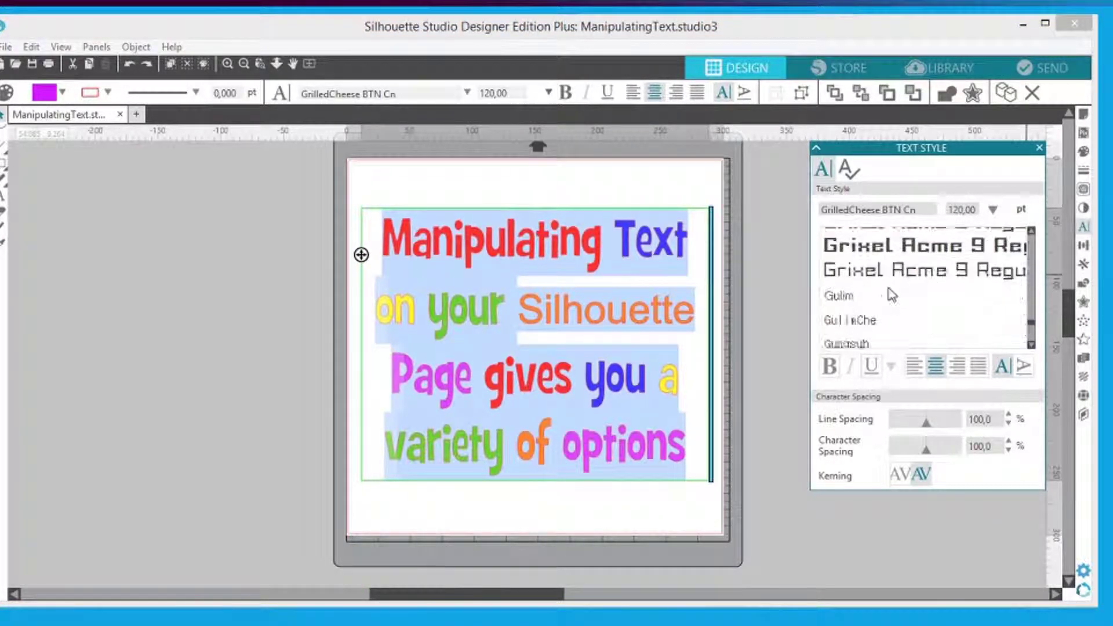
pyautogui.scroll(-8, 891, 294)
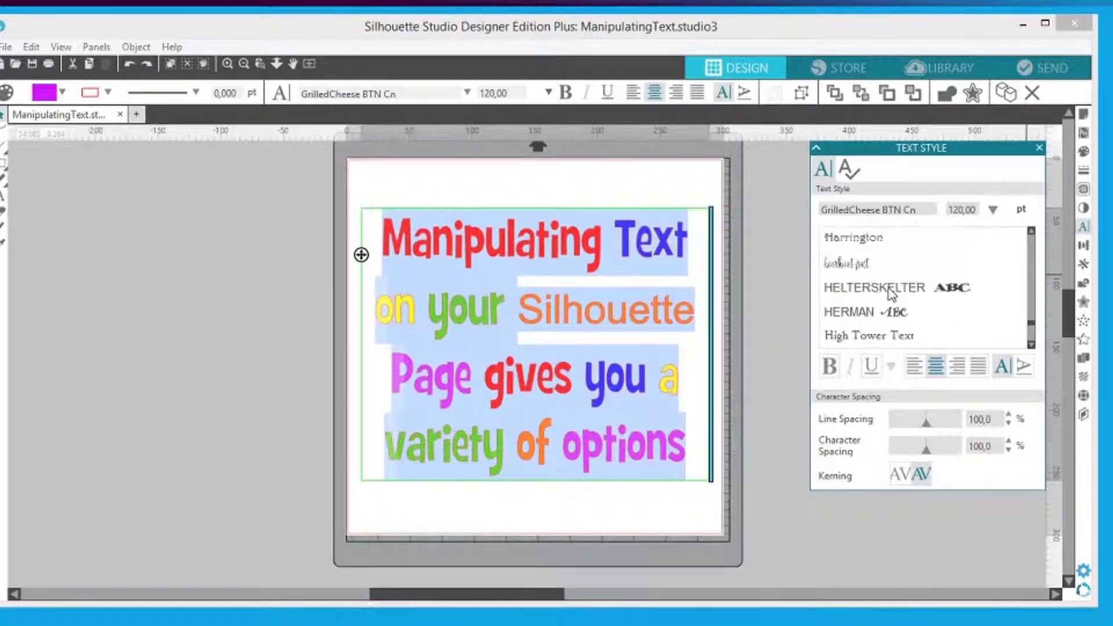
pyautogui.scroll(-8, 891, 294)
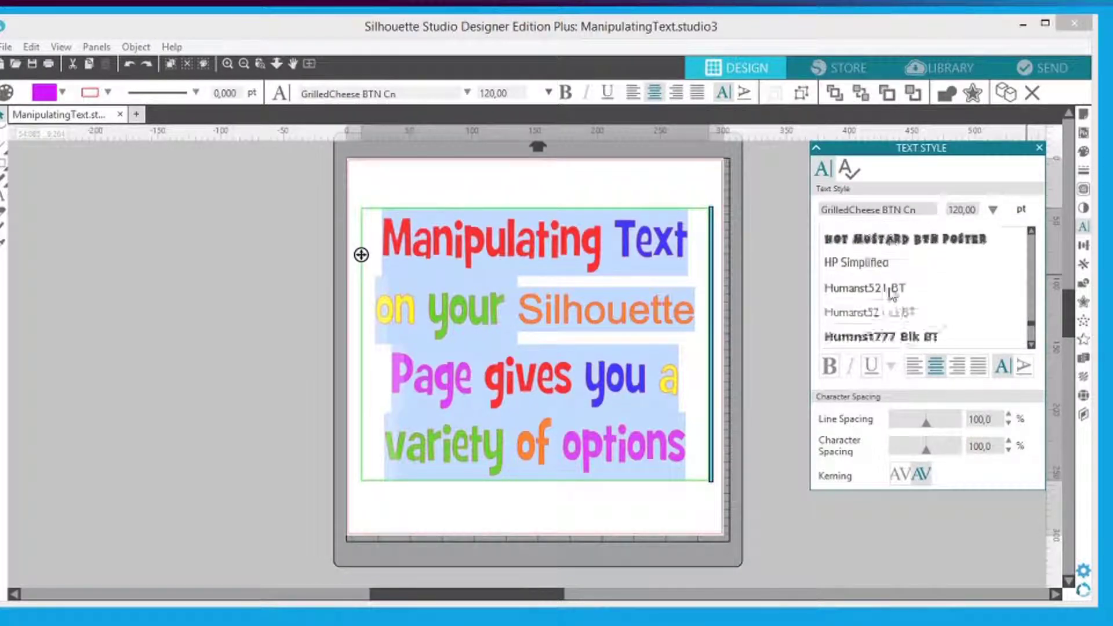
pyautogui.scroll(-6, 891, 294)
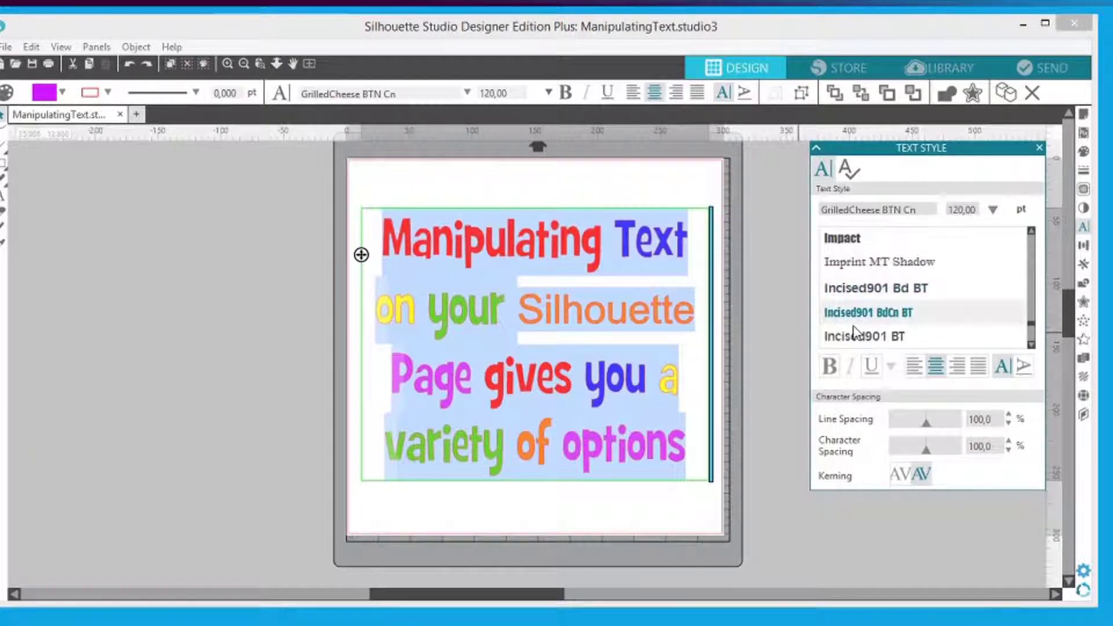
pyautogui.scroll(-3, 959, 276)
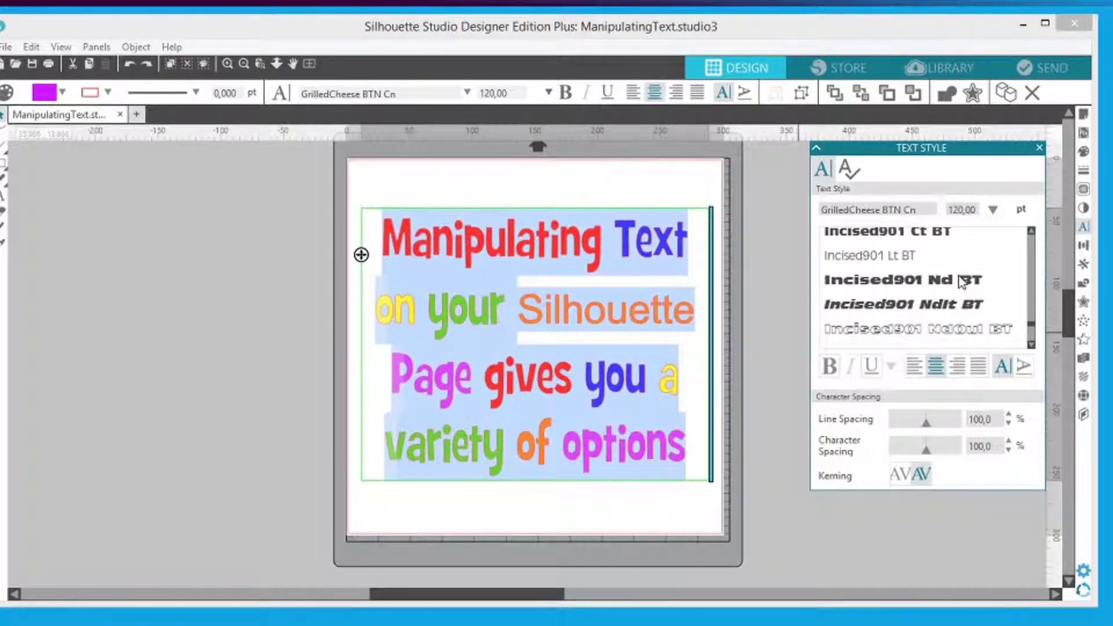
pyautogui.scroll(-4, 959, 276)
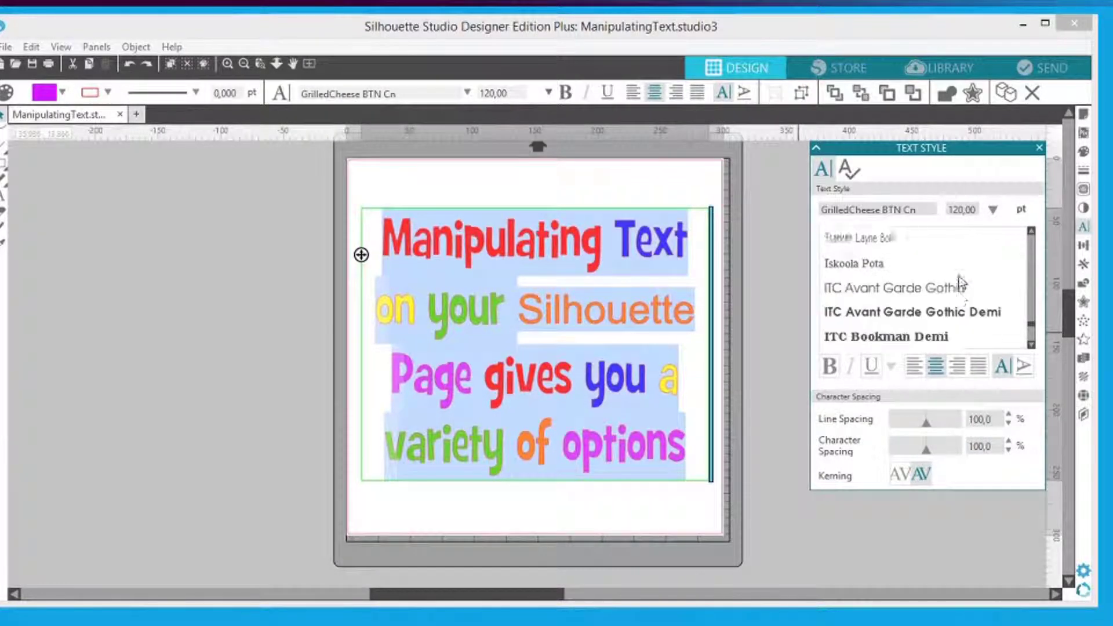
pyautogui.scroll(-8, 959, 276)
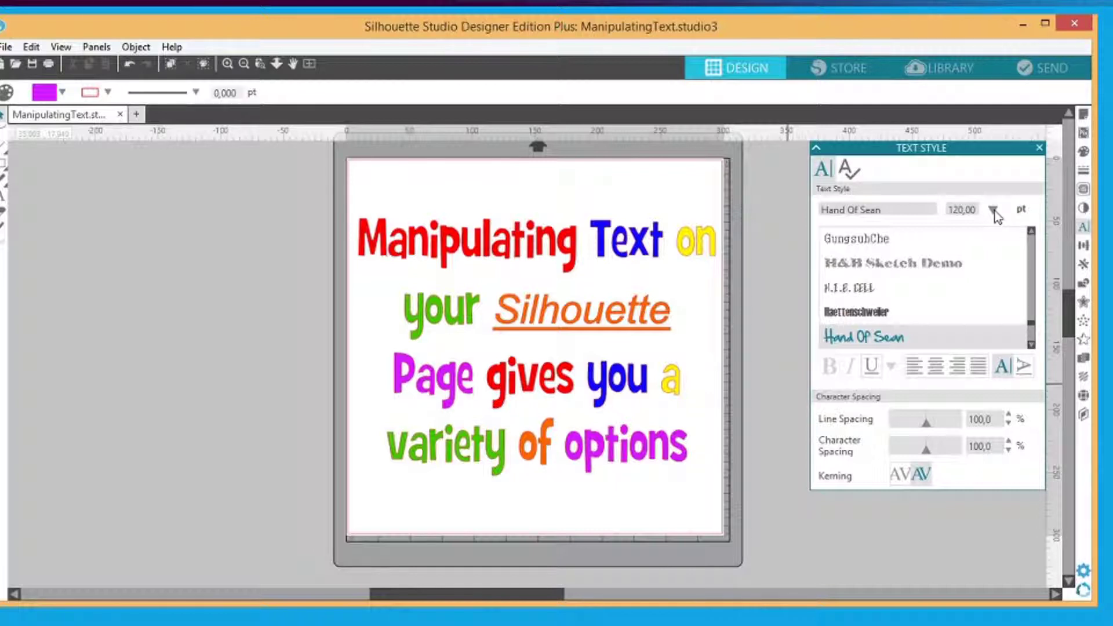
# Select all the paragraph text and resize it to 8 pt, then 36 pt
pyautogui.doubleClick(658, 454)
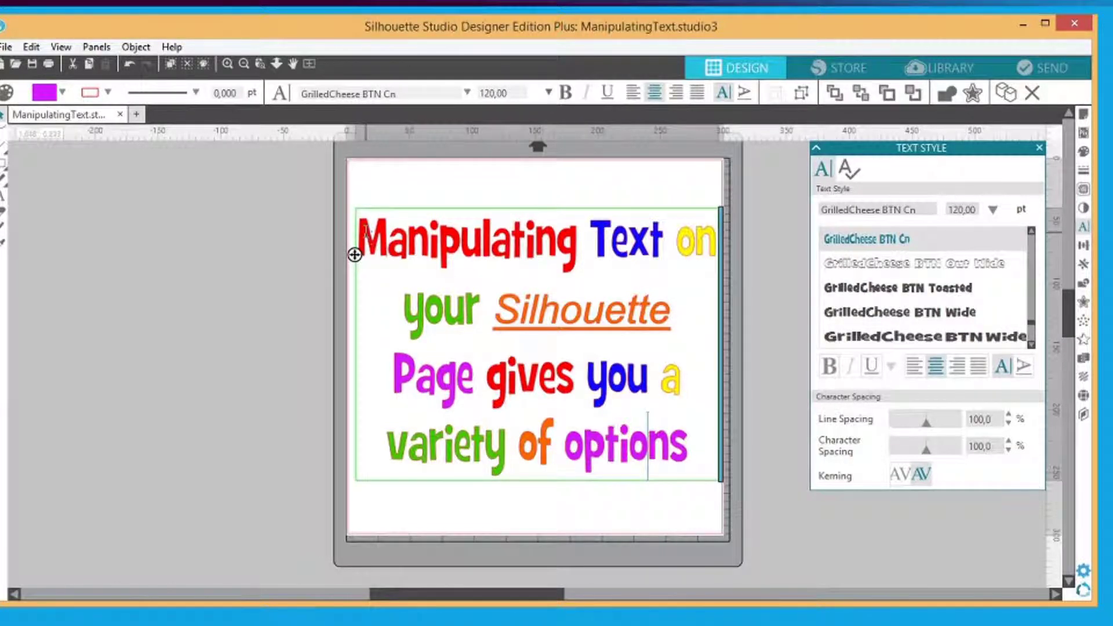
pyautogui.moveTo(360, 230); pyautogui.dragTo(692, 458)
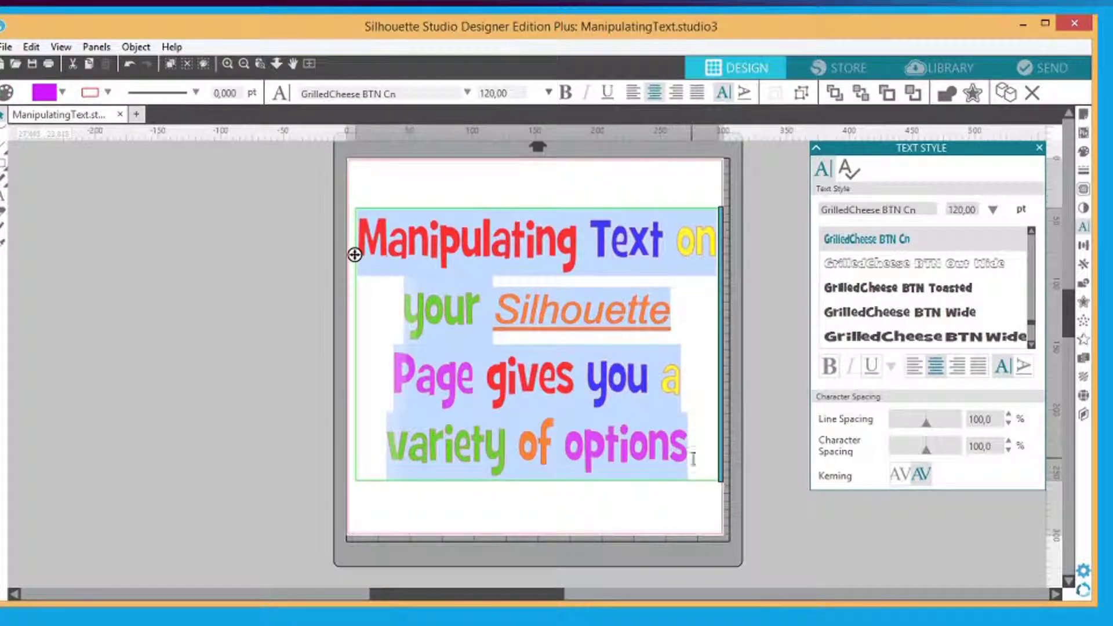
pyautogui.click(994, 211)
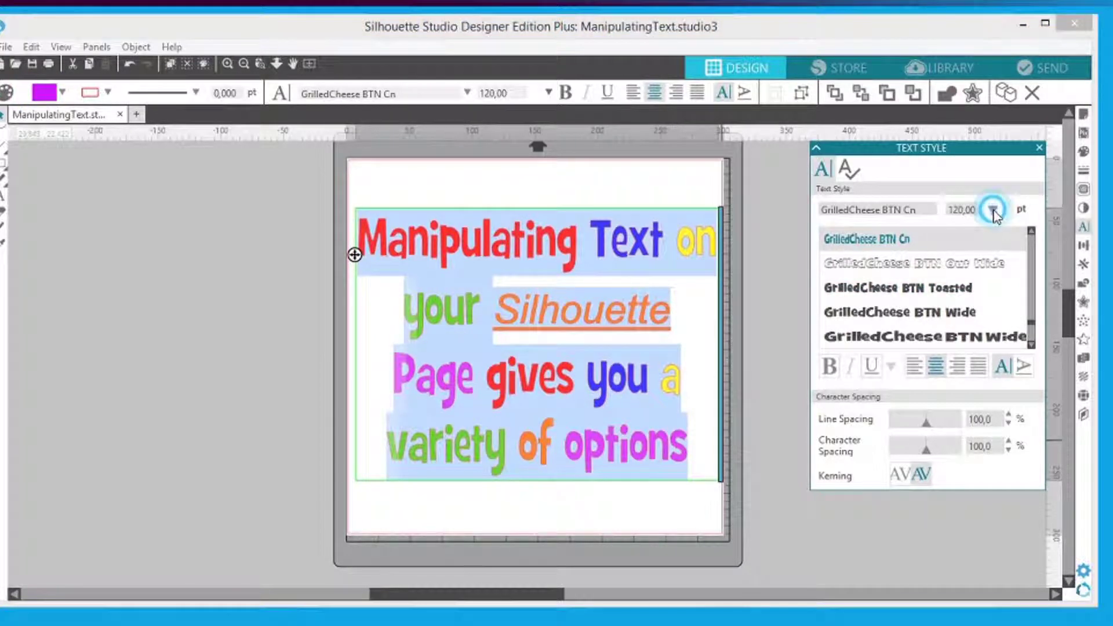
pyautogui.click(986, 235)
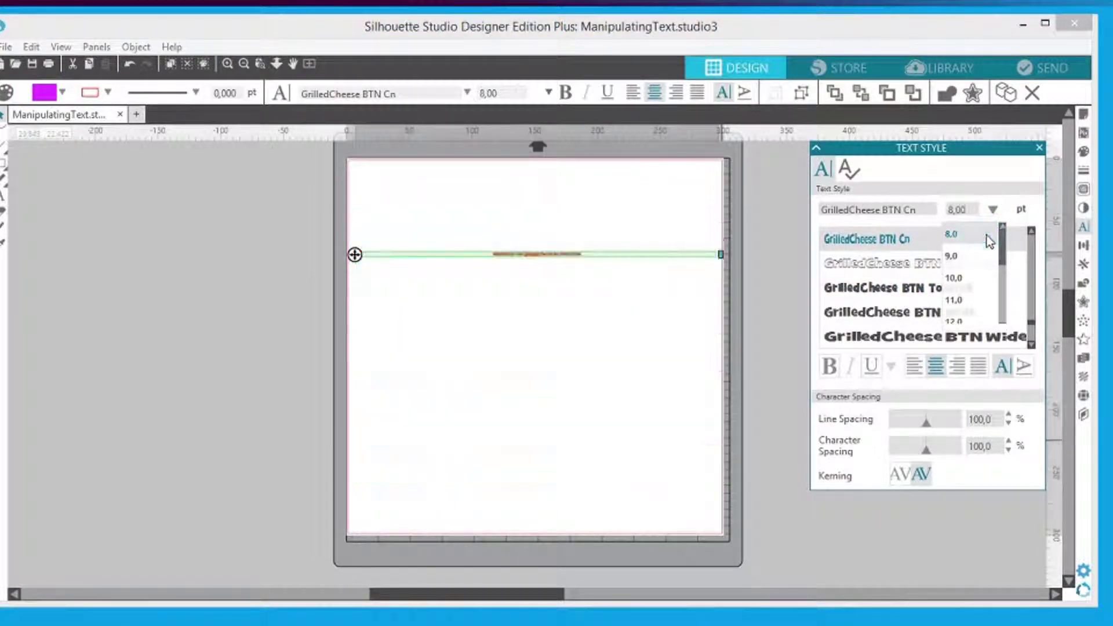
pyautogui.click(994, 210)
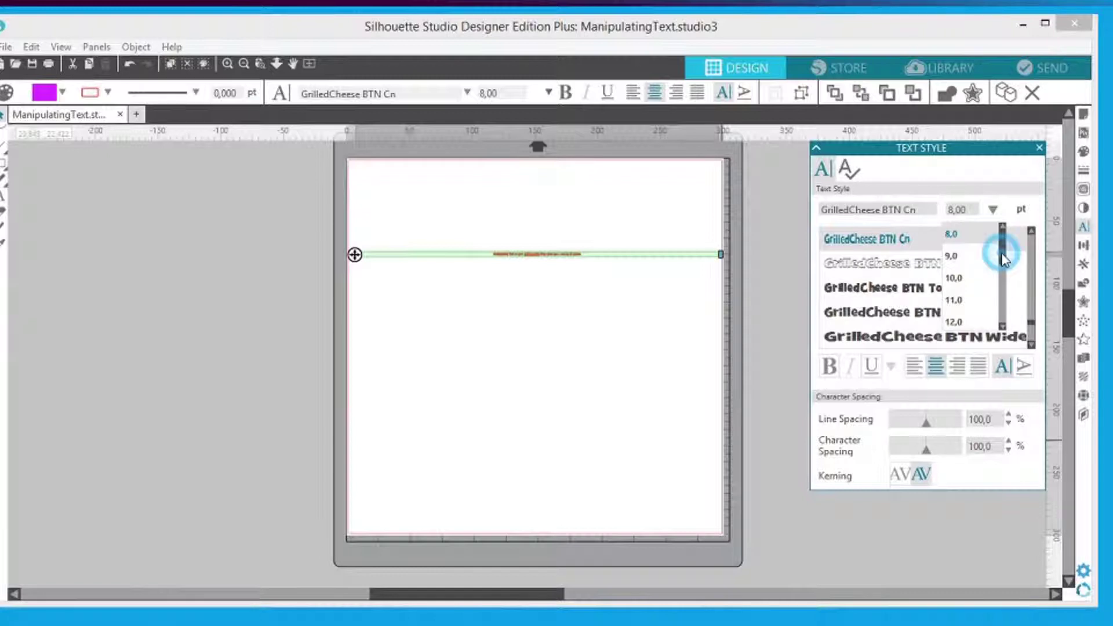
pyautogui.moveTo(1004, 250); pyautogui.dragTo(1005, 322)
pyautogui.click(965, 237)
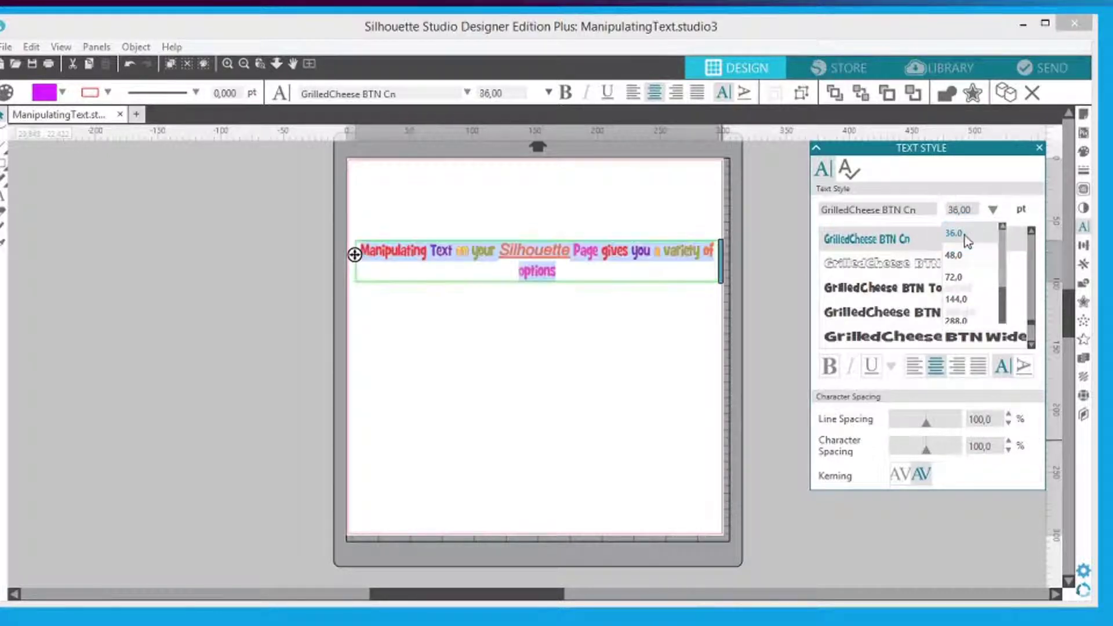
# Enlarge the paragraph to 72 pt and 144 pt, then settle on 120 pt
pyautogui.click(993, 209)
pyautogui.click(980, 283)
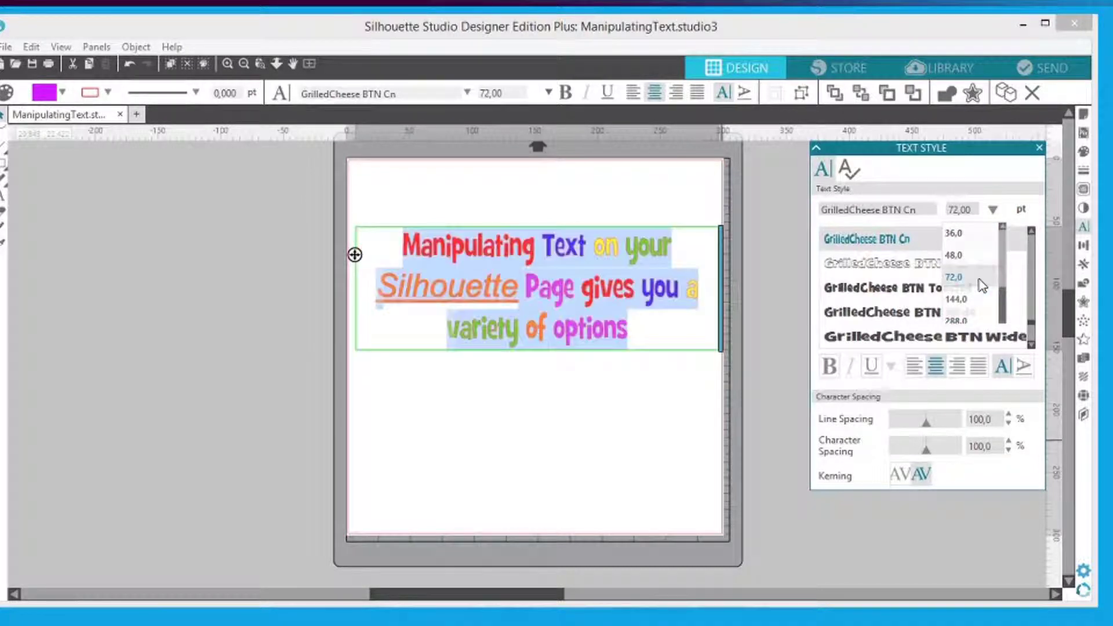
pyautogui.click(995, 212)
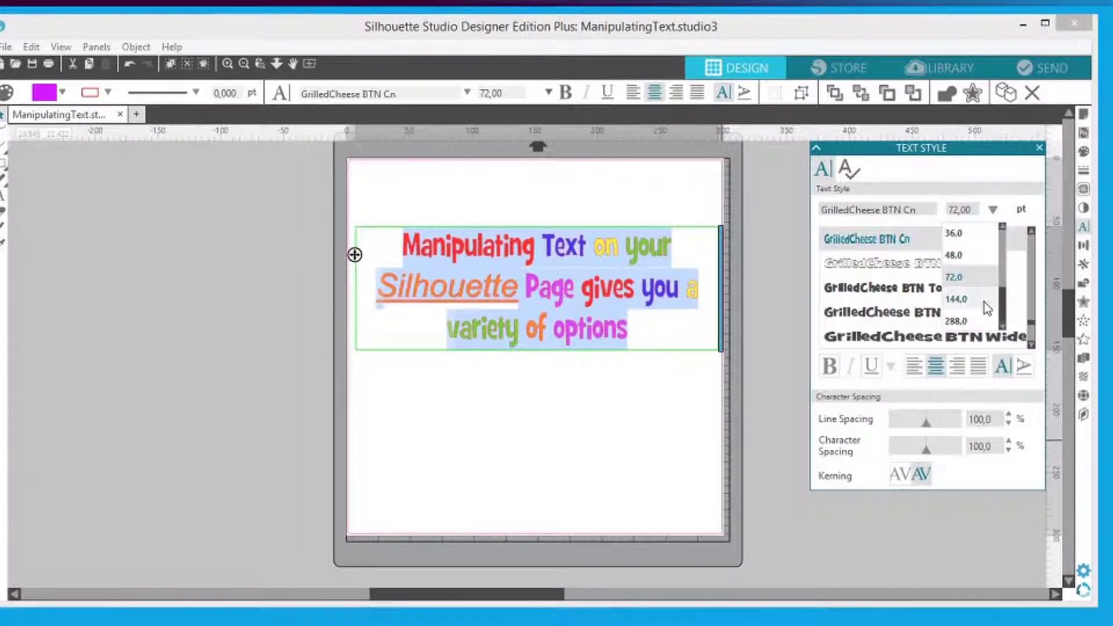
pyautogui.click(985, 298)
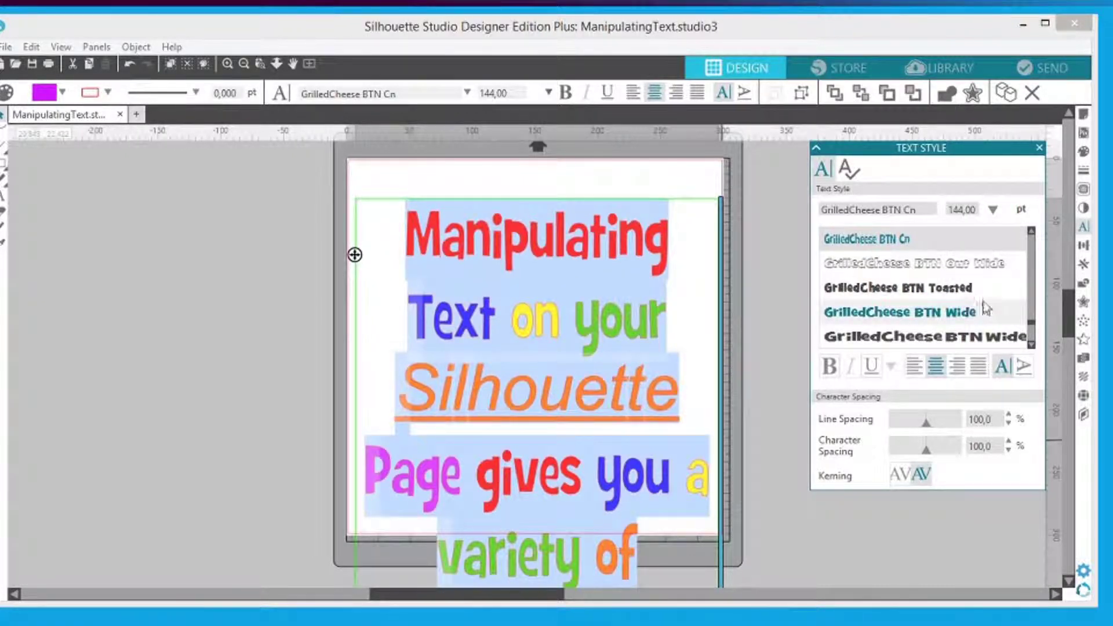
pyautogui.click(953, 209)
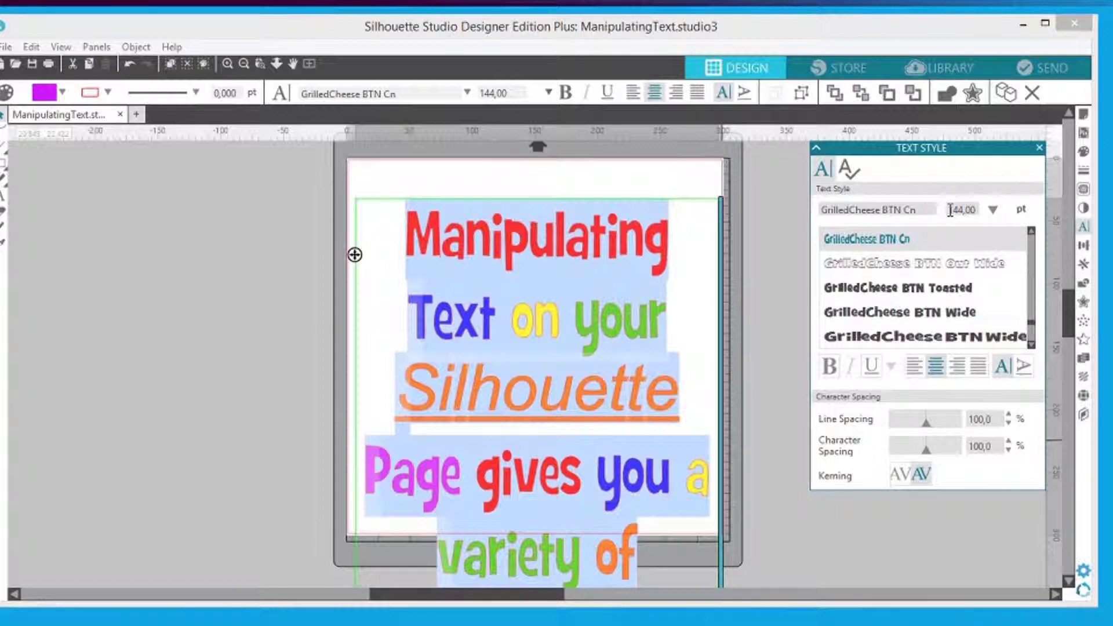
pyautogui.doubleClick(955, 209)
pyautogui.write('120')
pyautogui.press('Return')
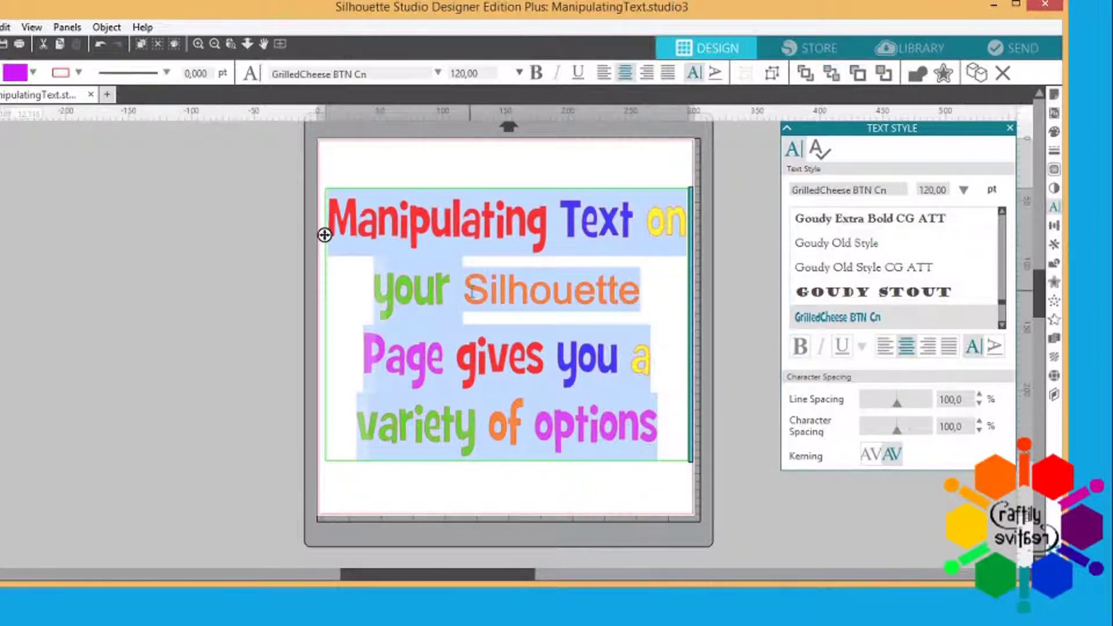
# Make the word 'Silhouette' italic and underlined, trying bold and then removing it
pyautogui.moveTo(472, 292); pyautogui.dragTo(641, 293)
pyautogui.click(640, 292)
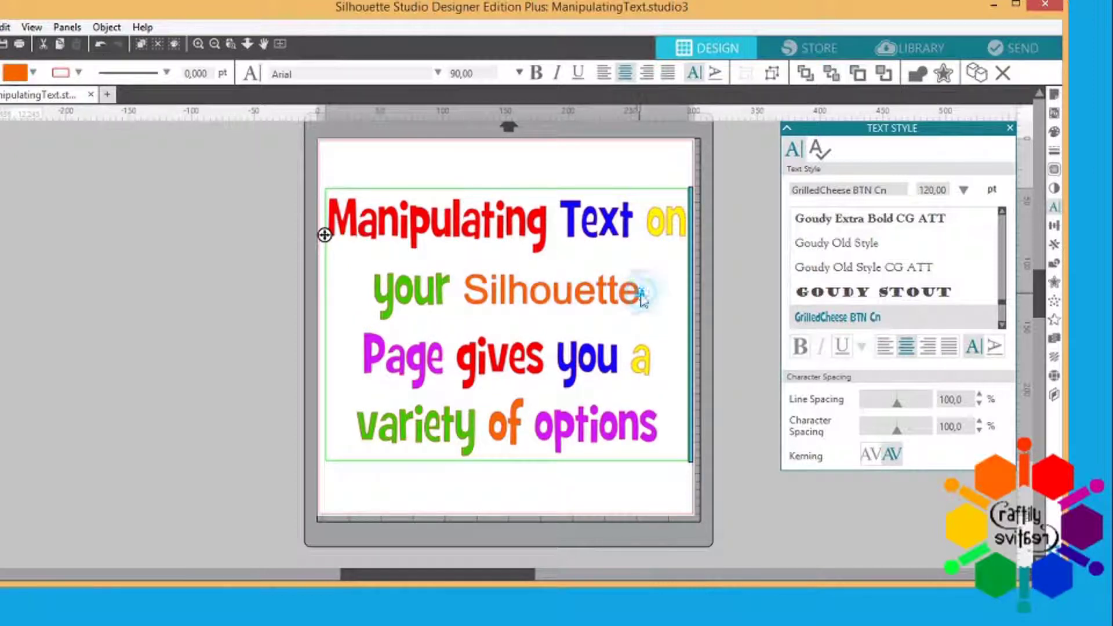
pyautogui.hotkey('ctrl', 'Left')
pyautogui.hotkey('shift', 'Right')
pyautogui.hotkey('shift', 'Right')
pyautogui.hotkey('shift', 'Right')
pyautogui.hotkey('shift', 'Right')
pyautogui.hotkey('shift', 'Right')
pyautogui.hotkey('shift', 'Right')
pyautogui.hotkey('shift', 'Right')
pyautogui.hotkey('shift', 'Right')
pyautogui.hotkey('shift', 'Right')
pyautogui.hotkey('shift', 'Right')
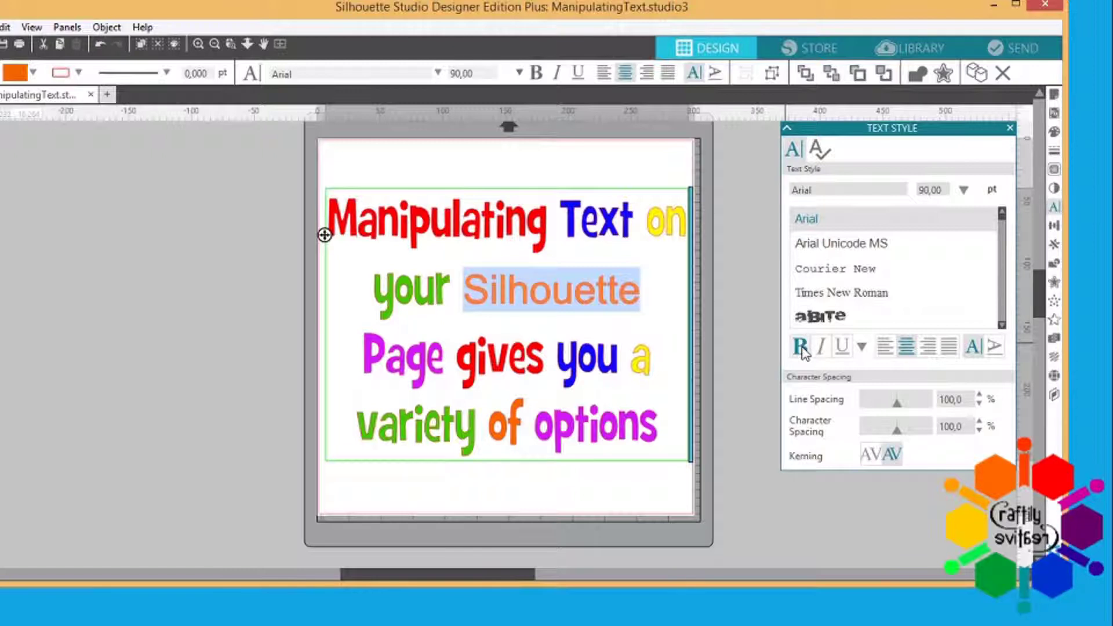
pyautogui.click(801, 348)
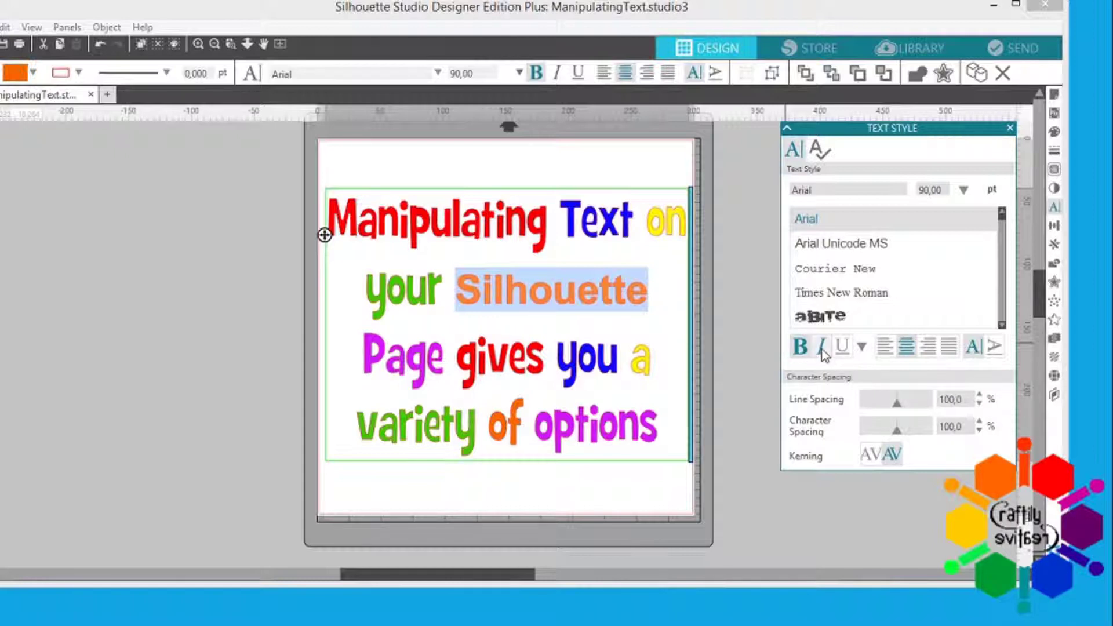
pyautogui.click(822, 348)
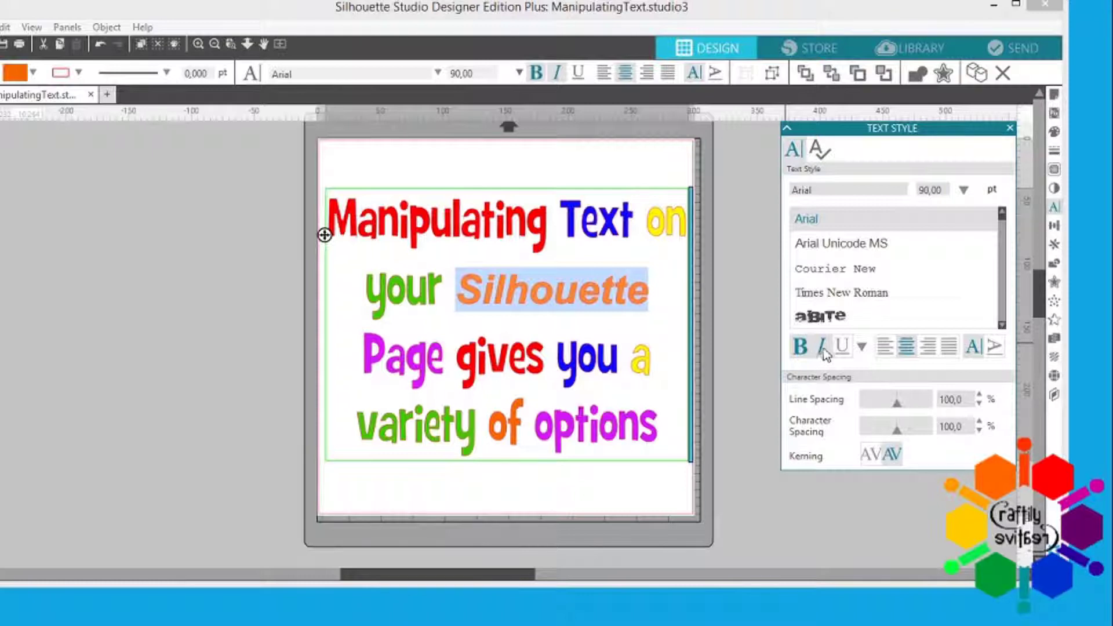
pyautogui.click(844, 348)
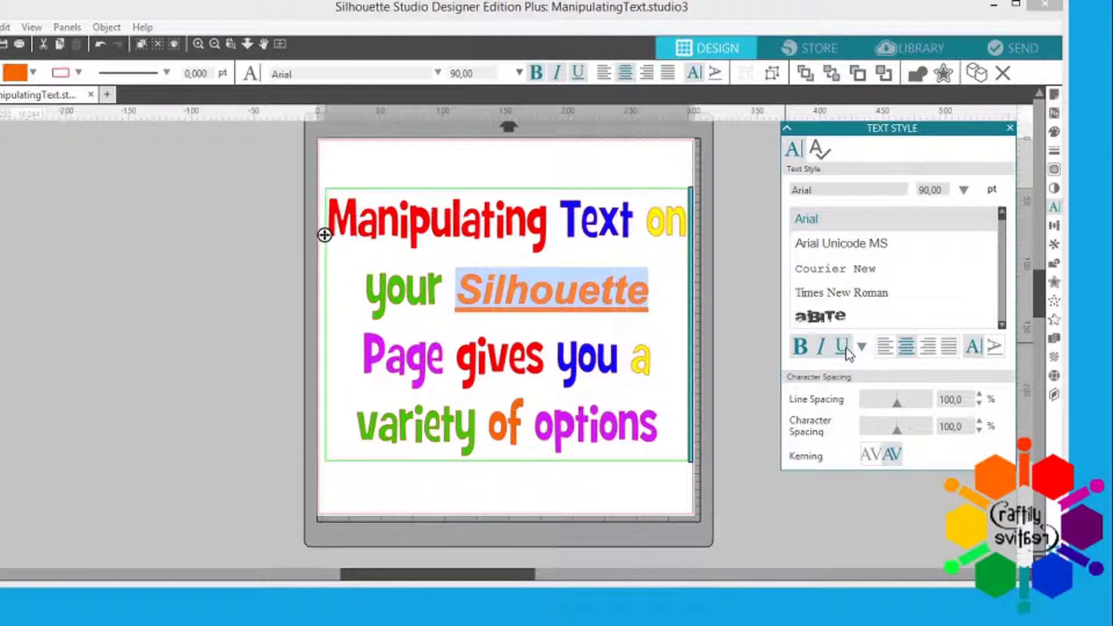
pyautogui.click(800, 346)
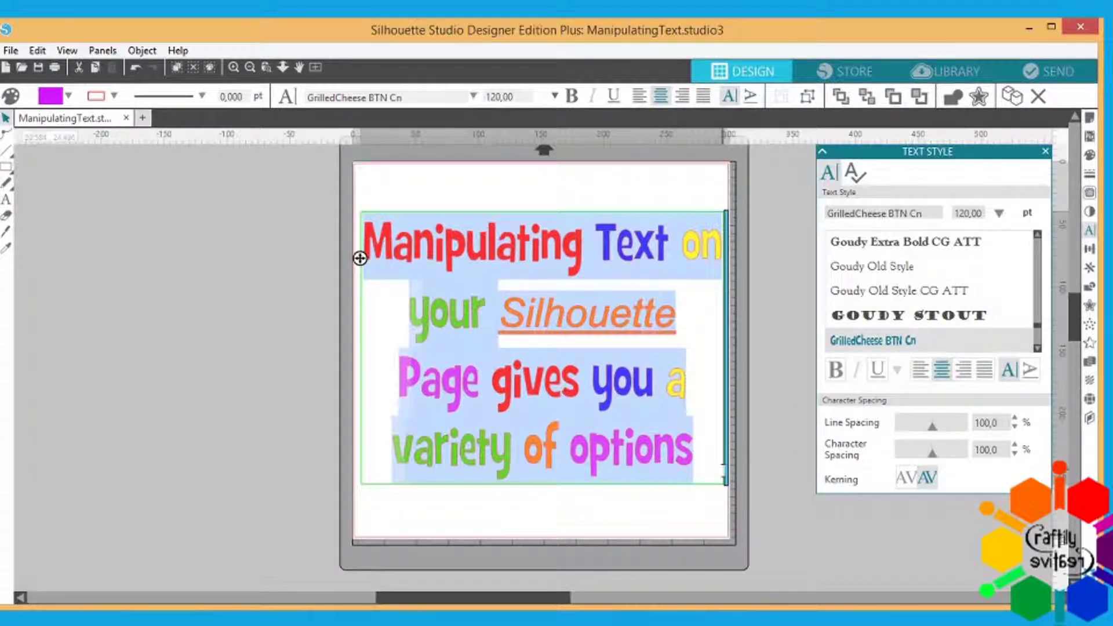
pyautogui.click(920, 369)
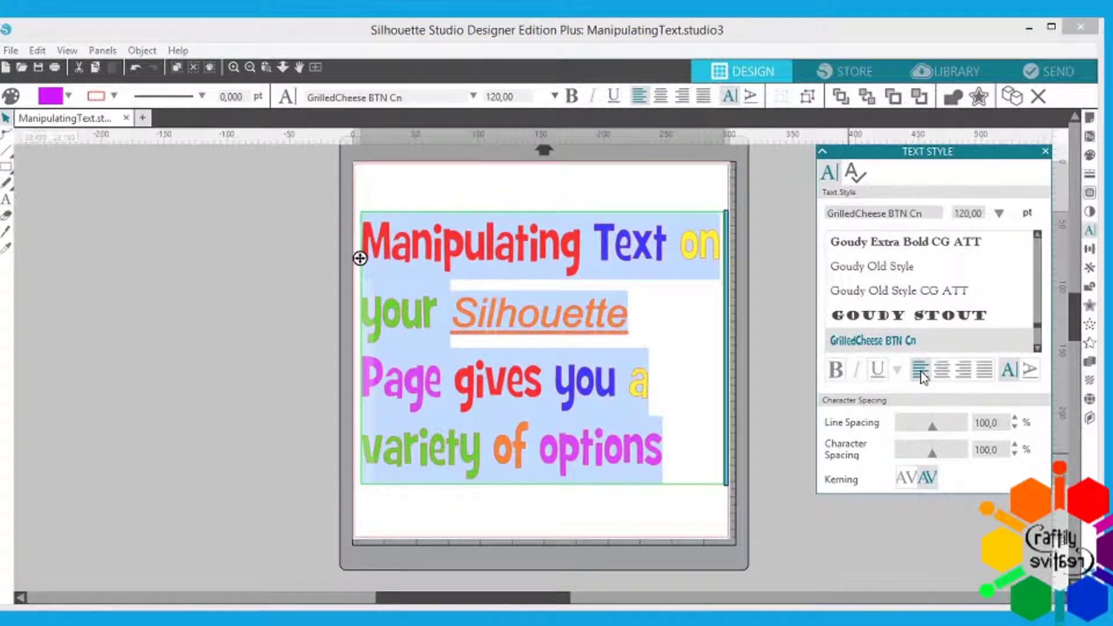
pyautogui.click(942, 370)
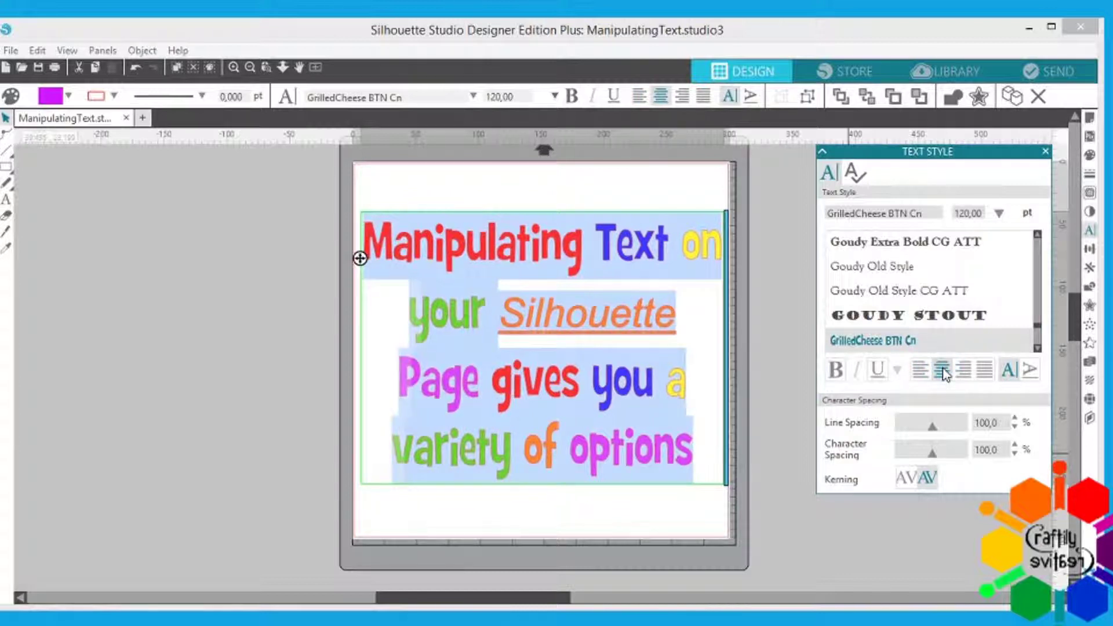
pyautogui.click(964, 371)
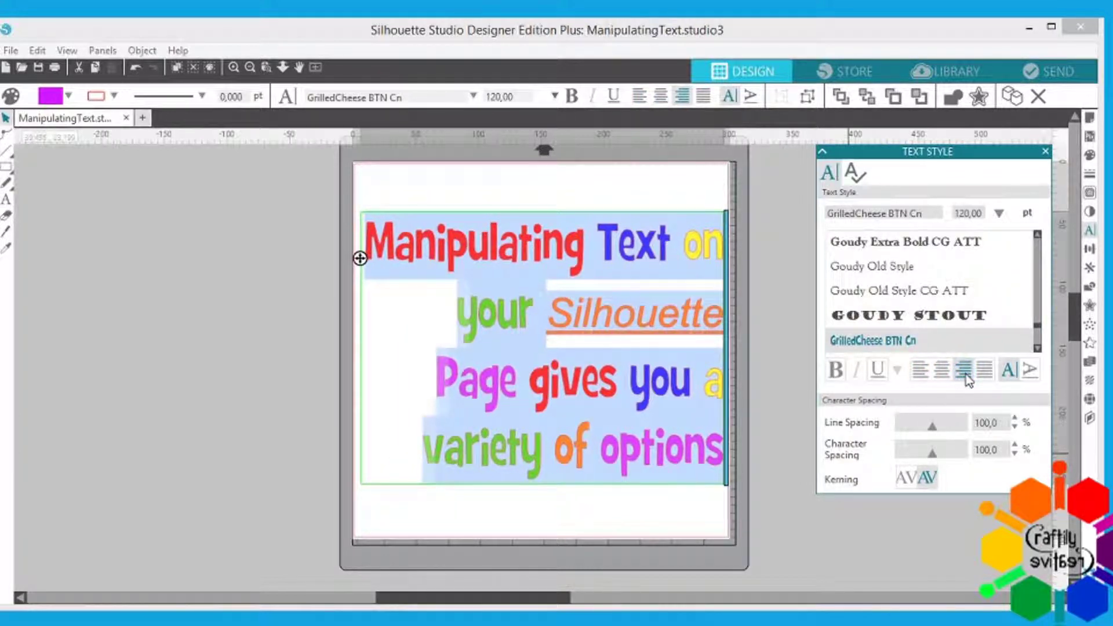
pyautogui.click(985, 371)
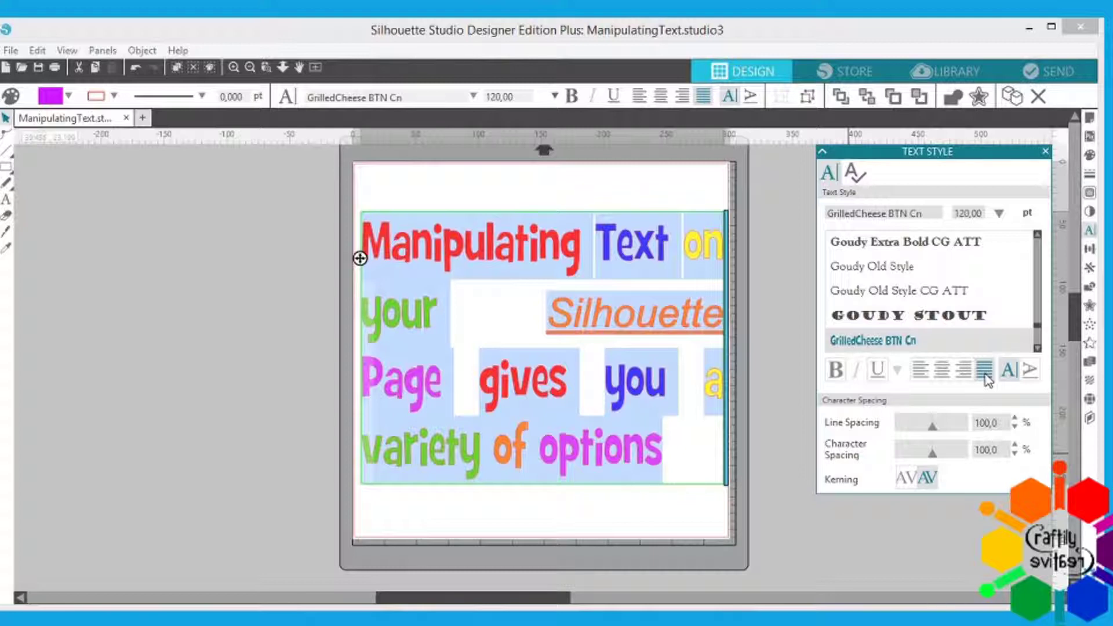
pyautogui.click(942, 374)
pyautogui.click(773, 540)
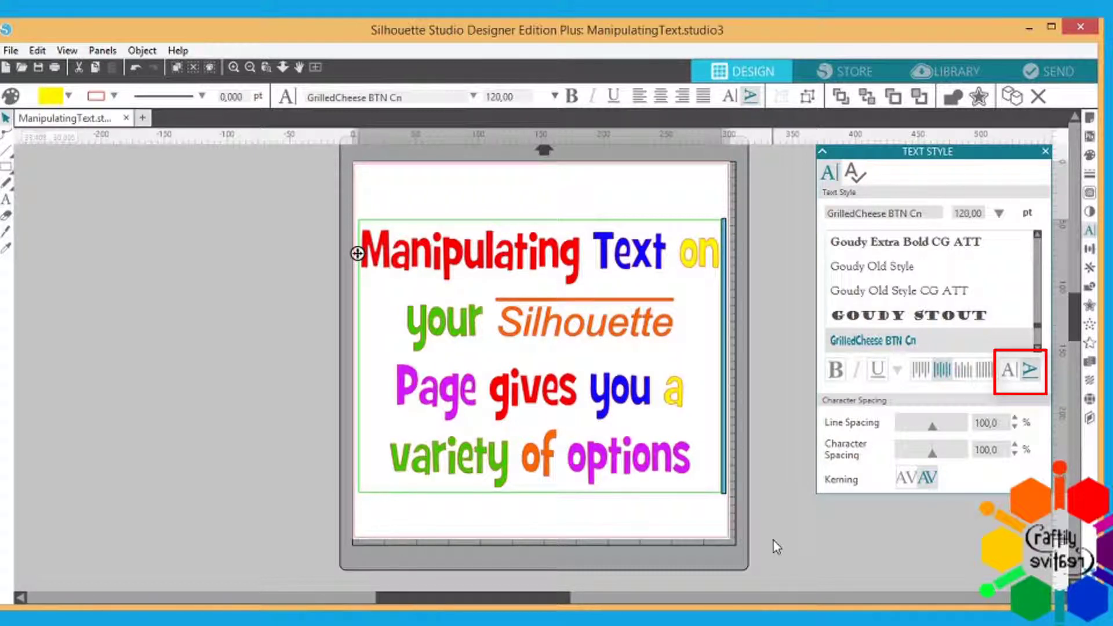
pyautogui.click(490, 374)
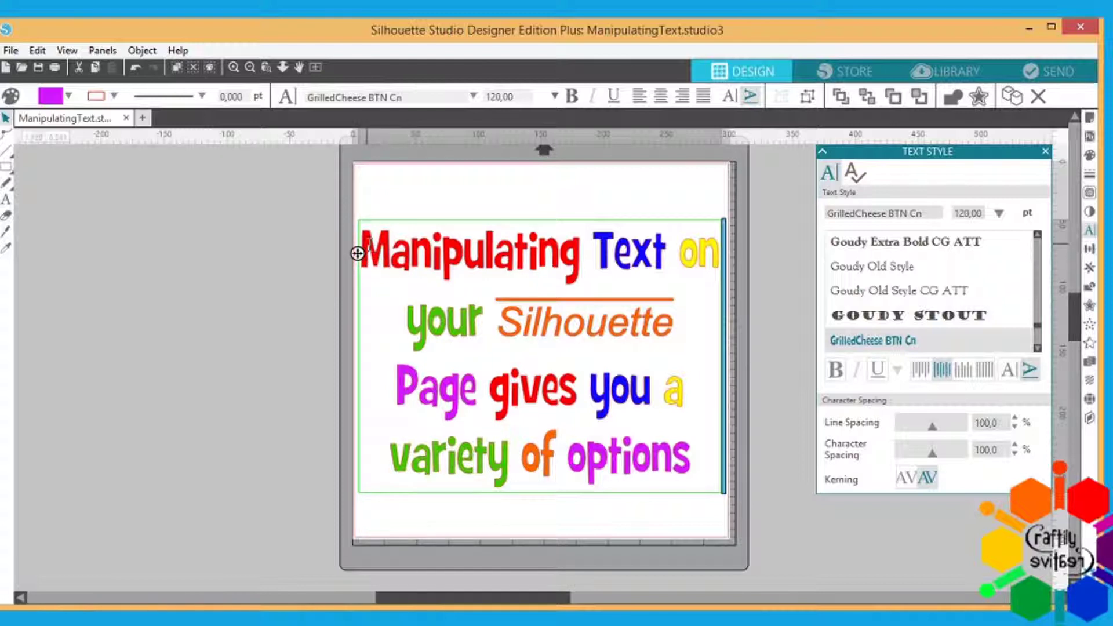
pyautogui.moveTo(366, 249); pyautogui.dragTo(690, 470)
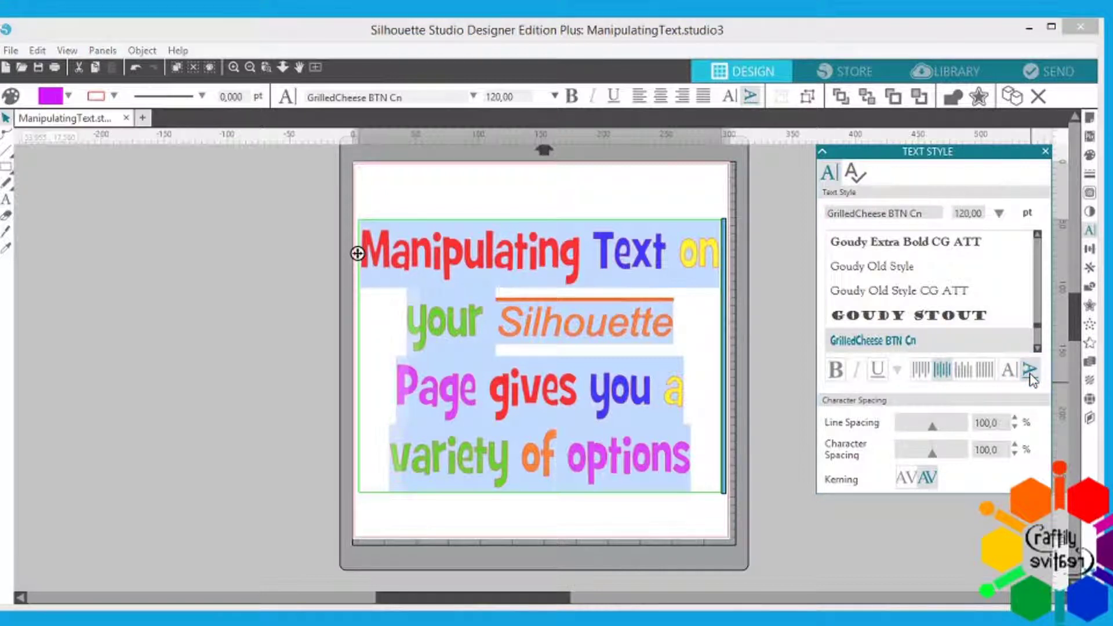
pyautogui.click(545, 362)
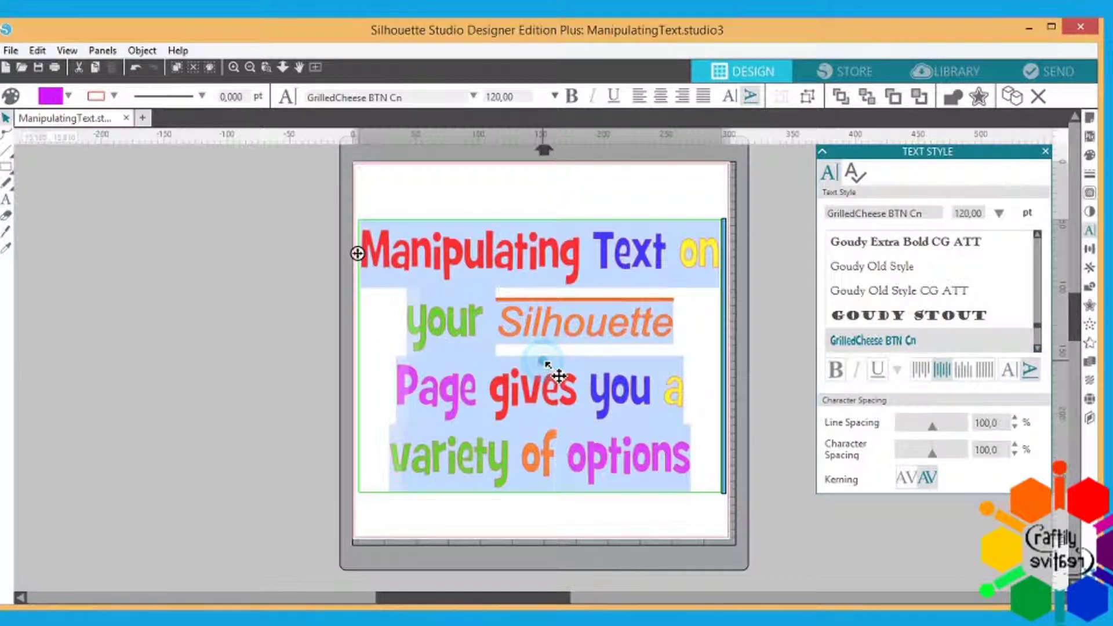
pyautogui.click(587, 449)
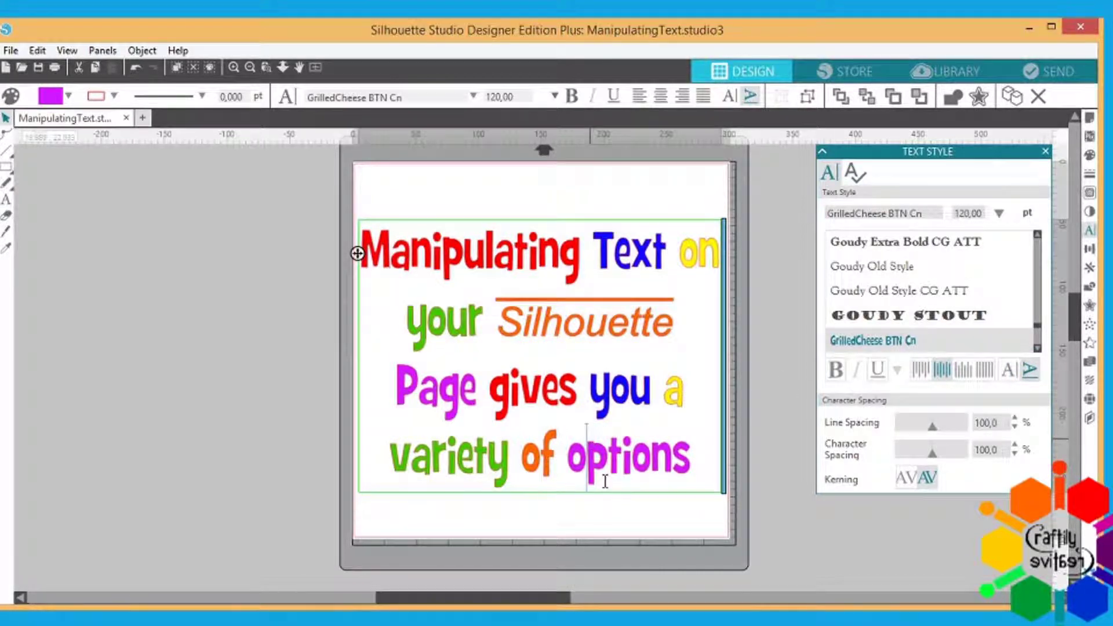
pyautogui.click(616, 512)
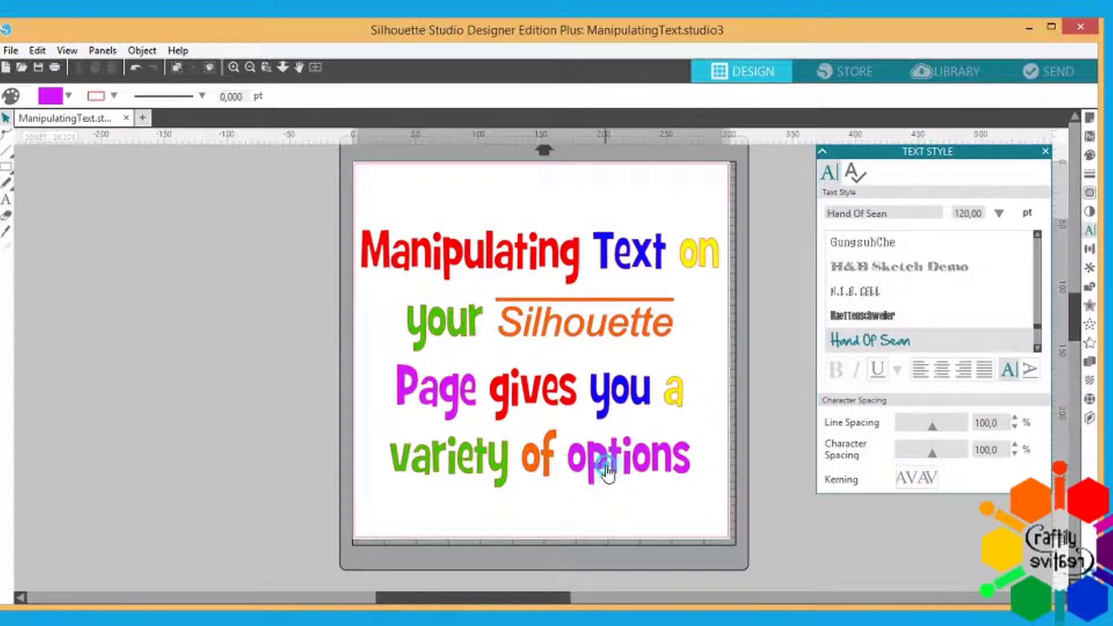
pyautogui.doubleClick(607, 473)
pyautogui.click(1030, 373)
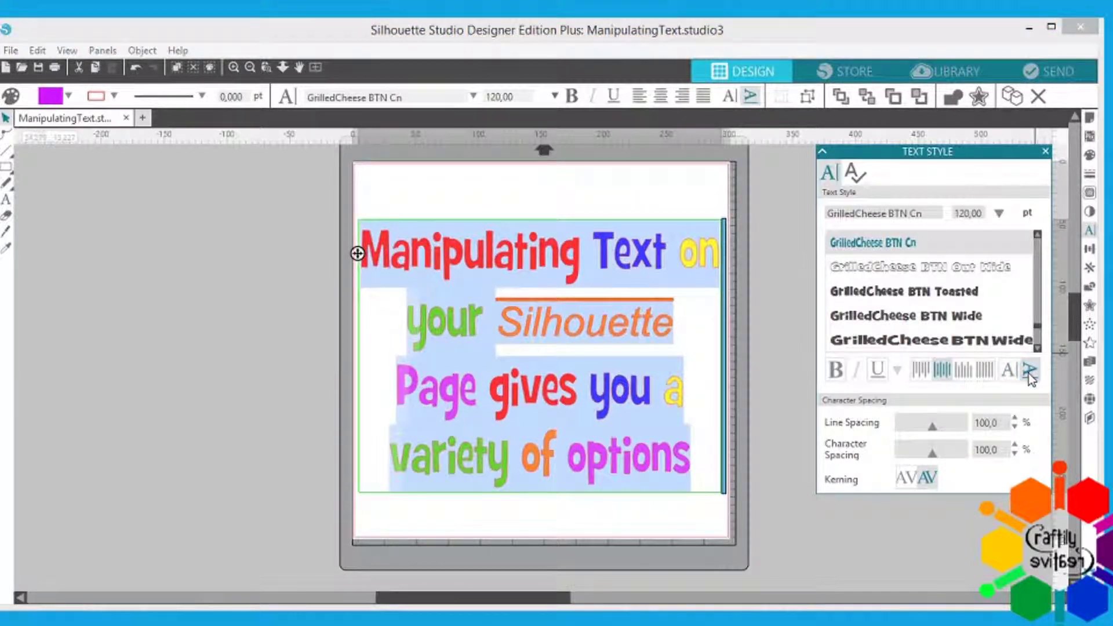
pyautogui.click(1009, 372)
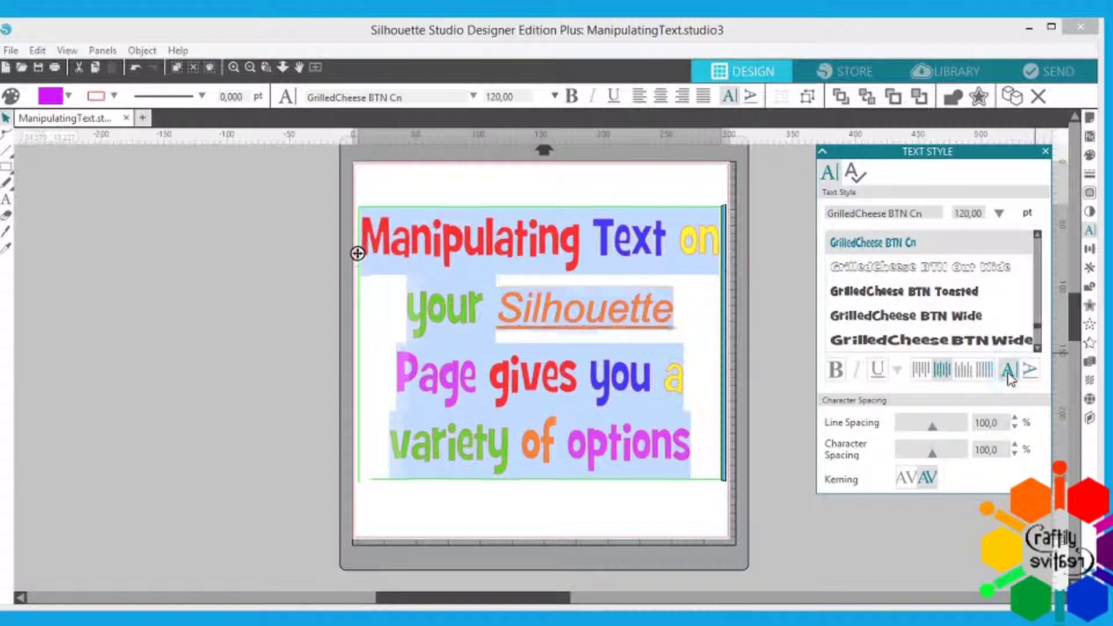
pyautogui.click(1009, 374)
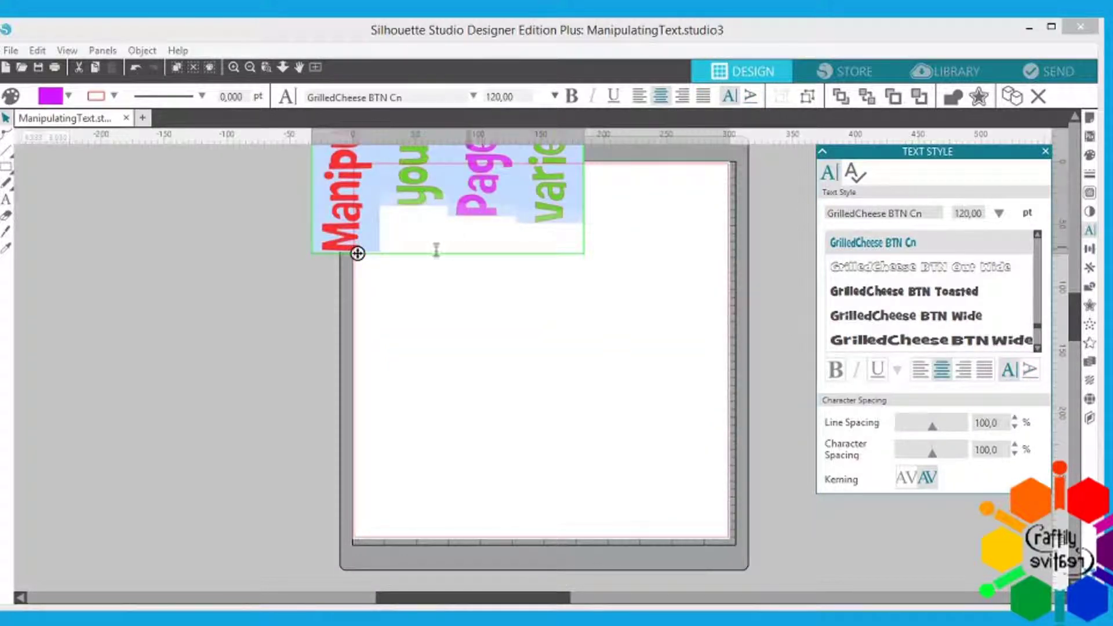
pyautogui.moveTo(365, 260); pyautogui.dragTo(458, 532)
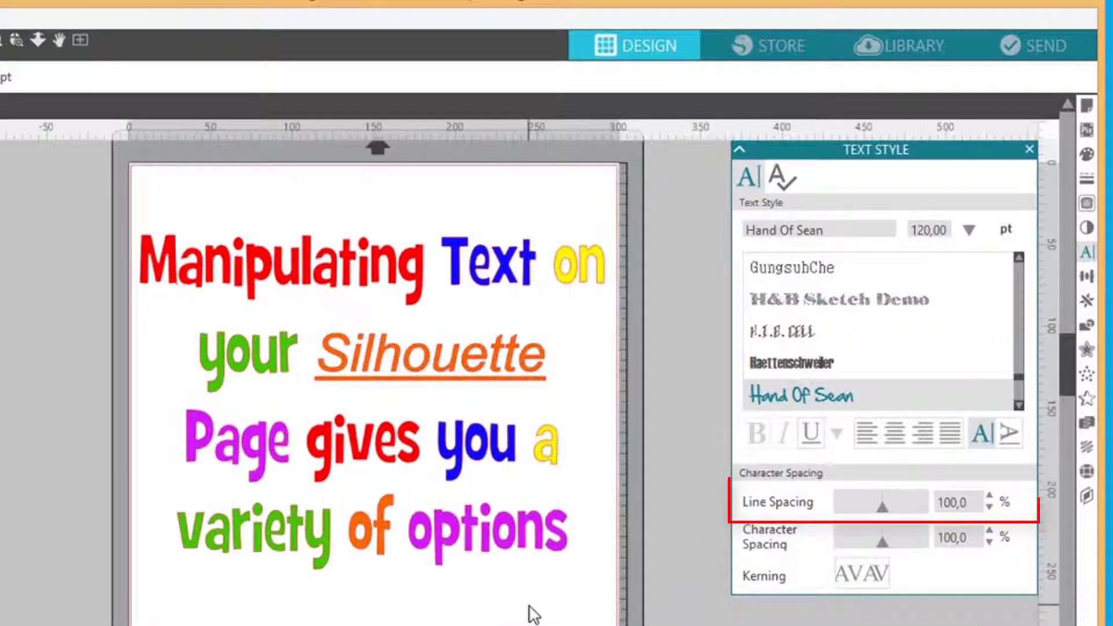
pyautogui.click(580, 538)
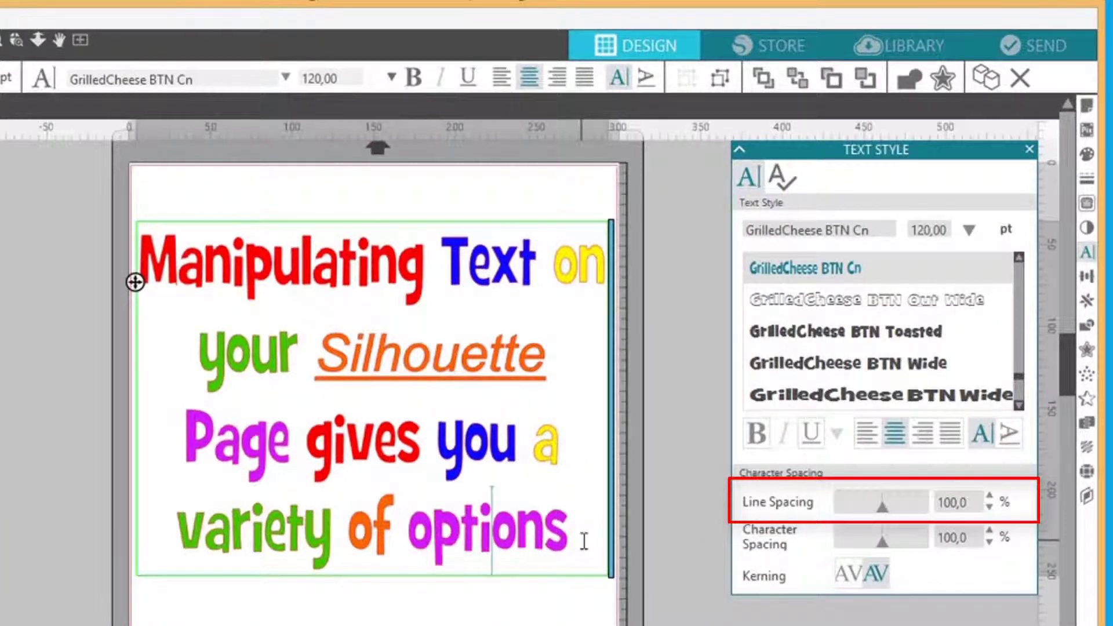
pyautogui.moveTo(581, 539); pyautogui.dragTo(122, 241)
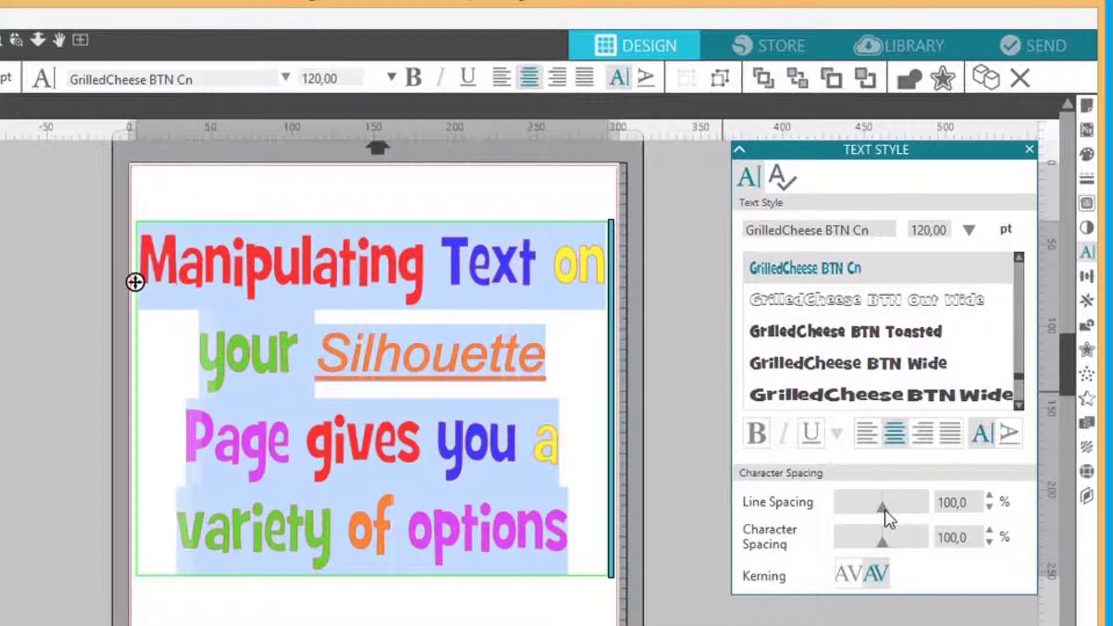
pyautogui.moveTo(882, 508); pyautogui.dragTo(870, 508)
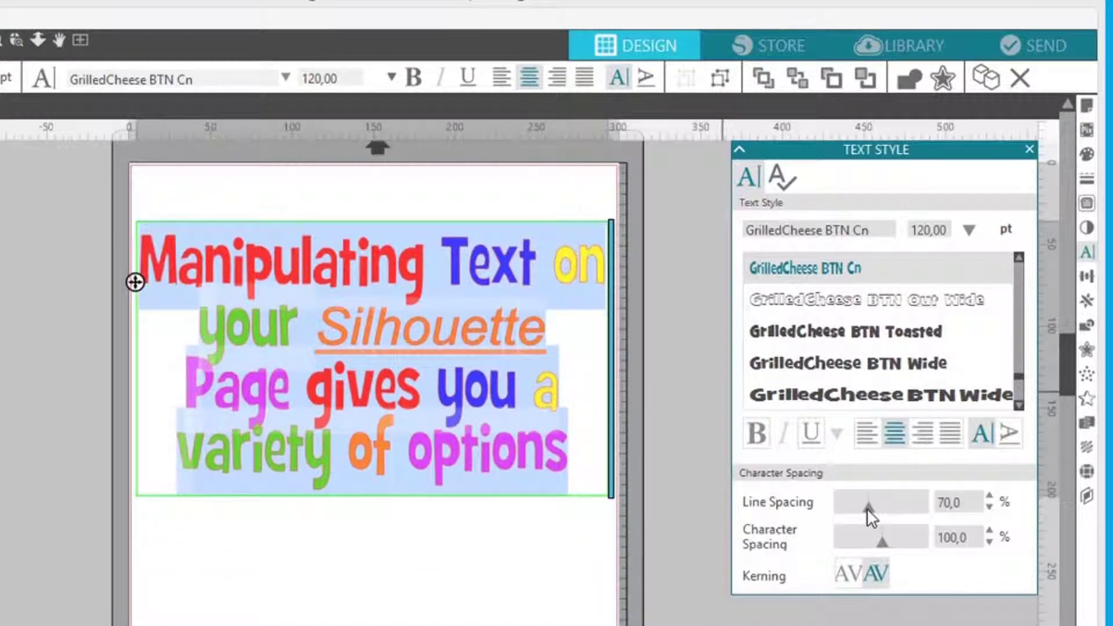
pyautogui.moveTo(867, 509); pyautogui.dragTo(899, 510)
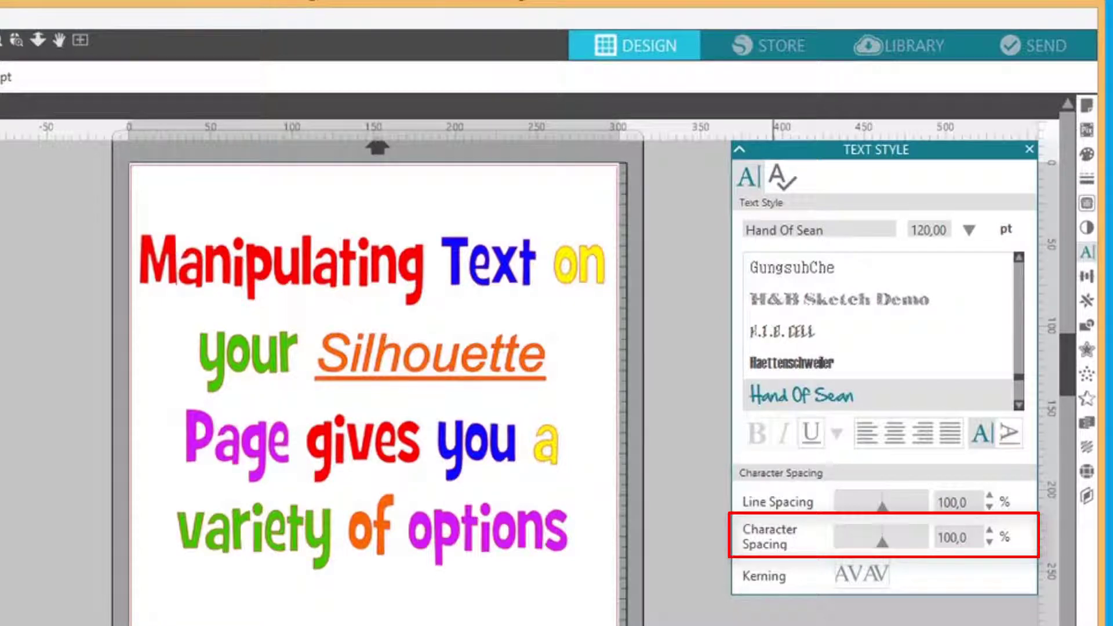
pyautogui.doubleClick(497, 551)
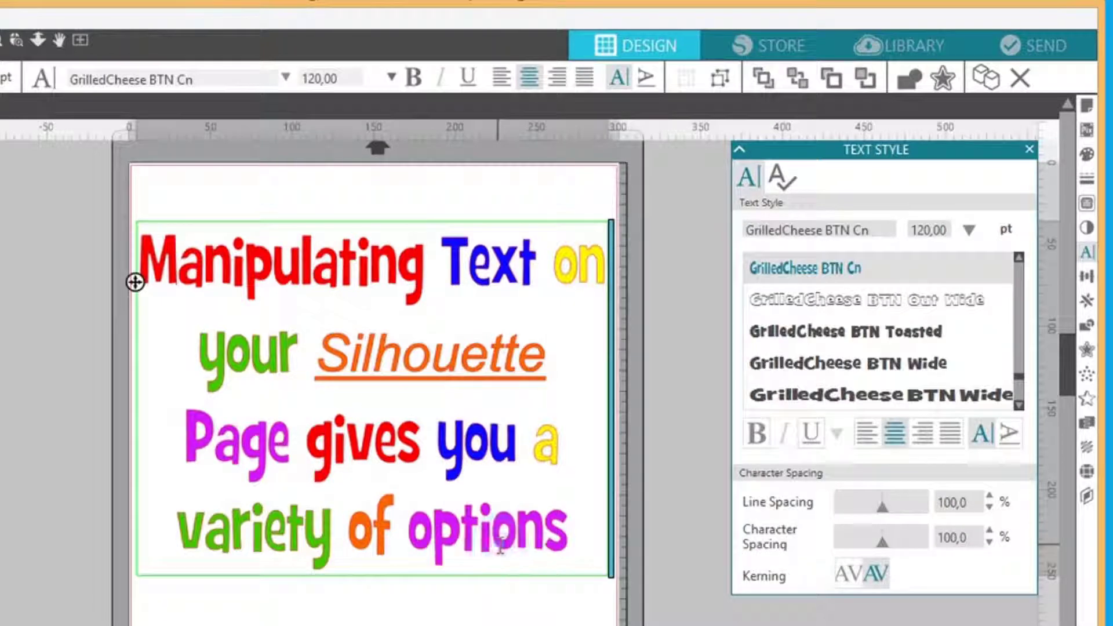
pyautogui.moveTo(574, 529); pyautogui.dragTo(433, 531)
pyautogui.hotkey('ctrl', 'a')
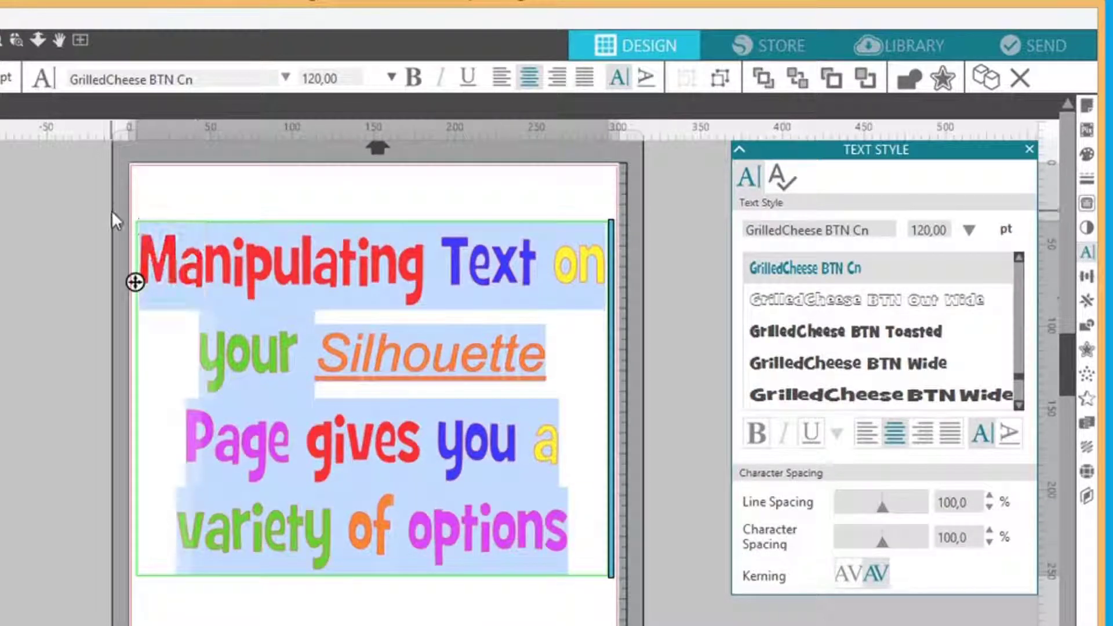
pyautogui.click(310, 300)
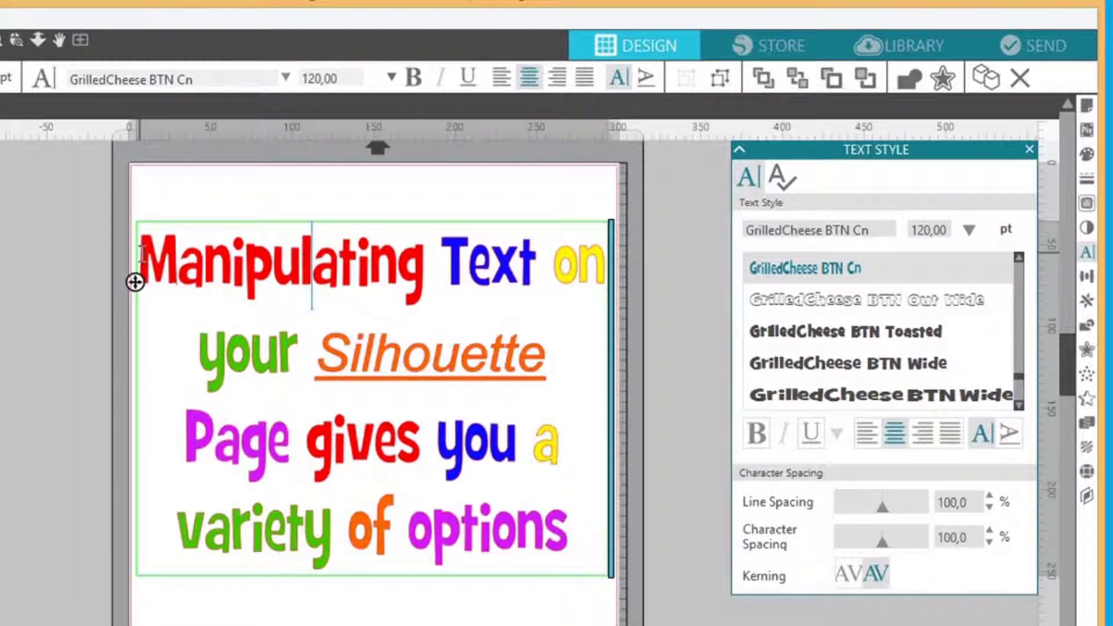
pyautogui.moveTo(142, 252); pyautogui.dragTo(418, 285)
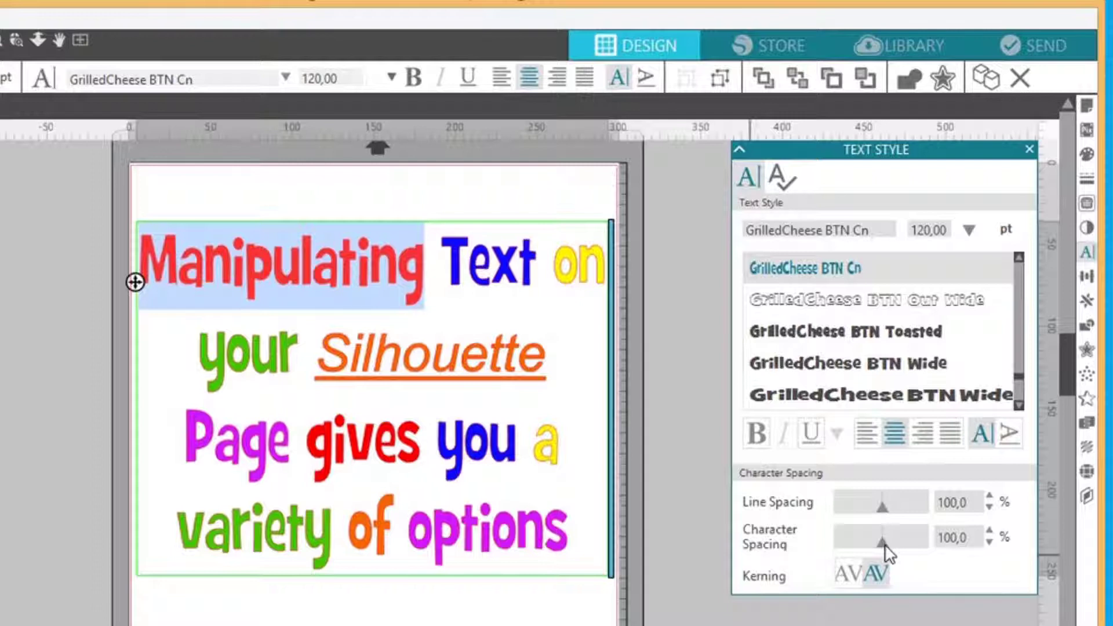
pyautogui.moveTo(882, 544); pyautogui.dragTo(913, 551)
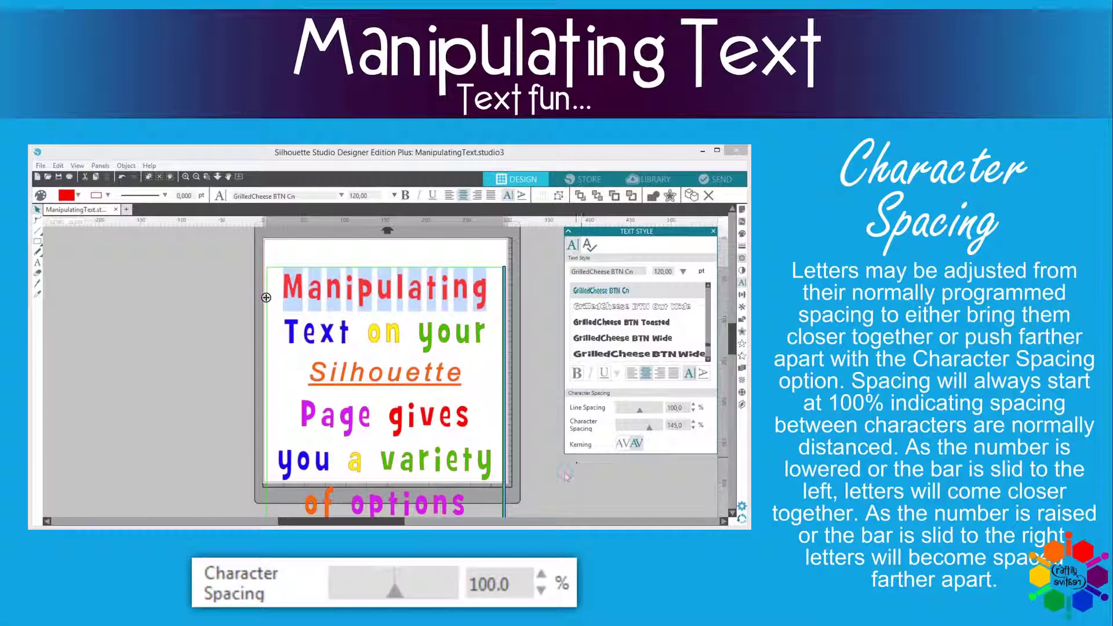
pyautogui.click(567, 475)
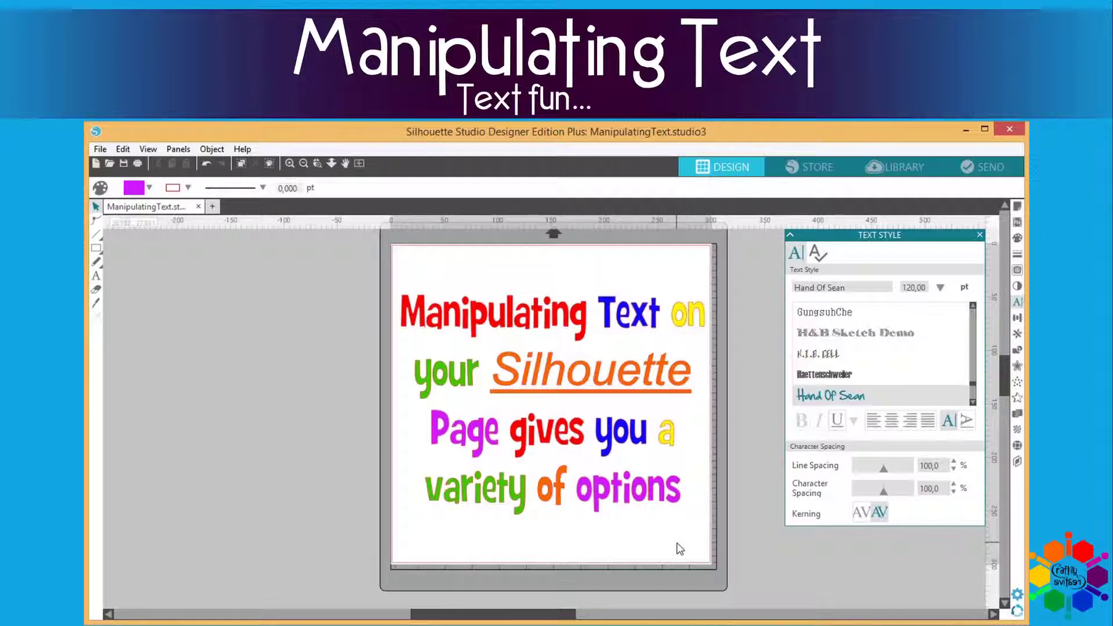
# Shrink the paragraph proportionally to about 12,309 × 9,278 cm and centre it on the mat
pyautogui.click(599, 497)
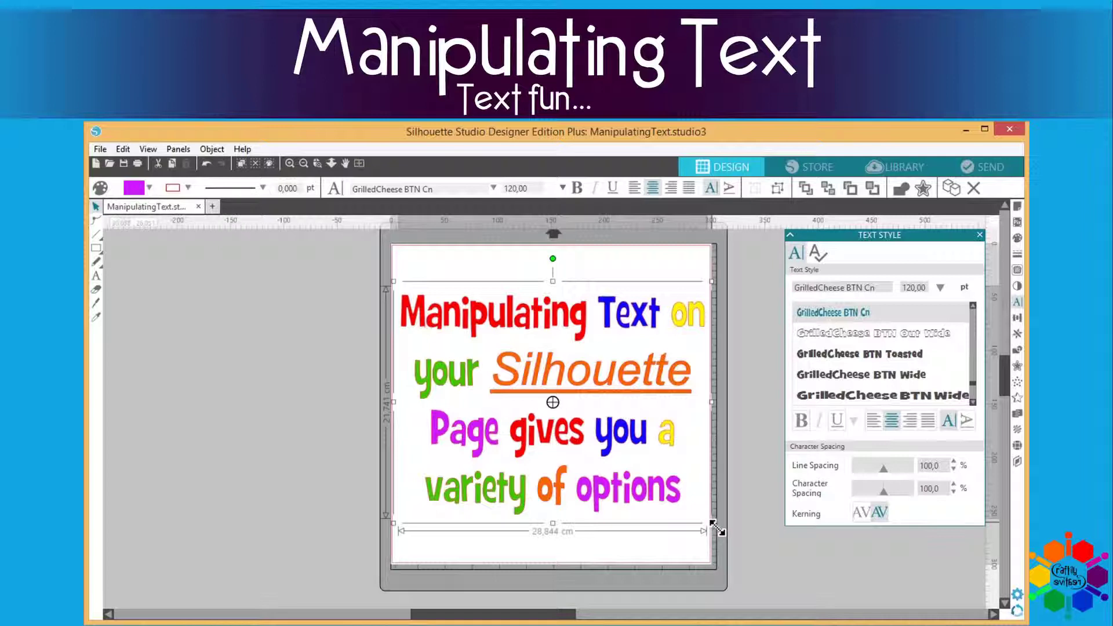
pyautogui.moveTo(710, 522); pyautogui.dragTo(610, 441)
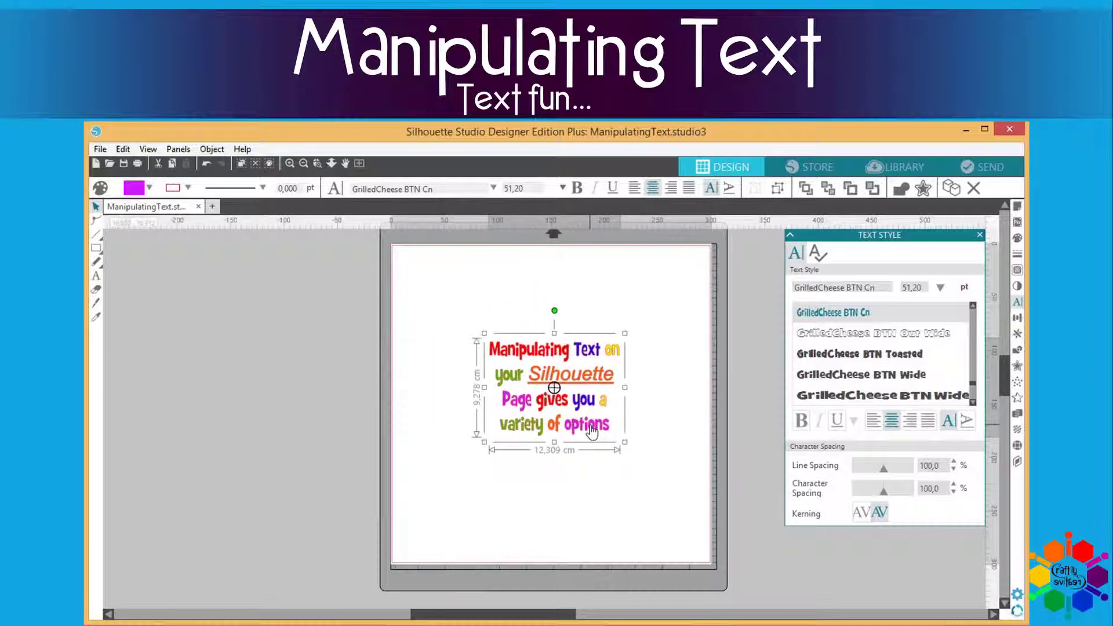
pyautogui.click(598, 506)
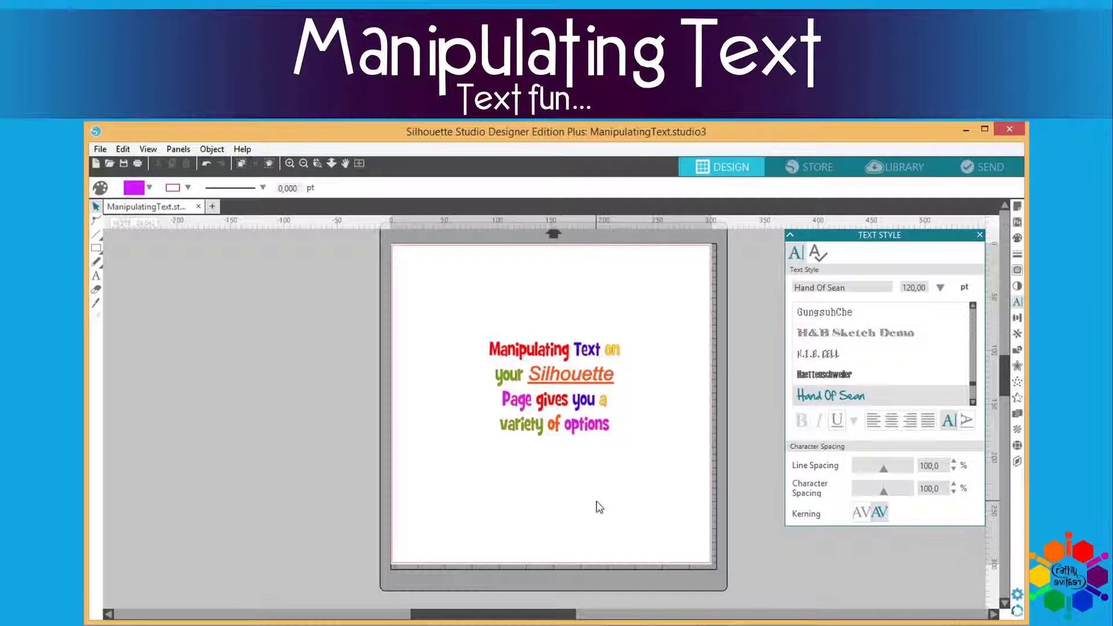
pyautogui.click(556, 456)
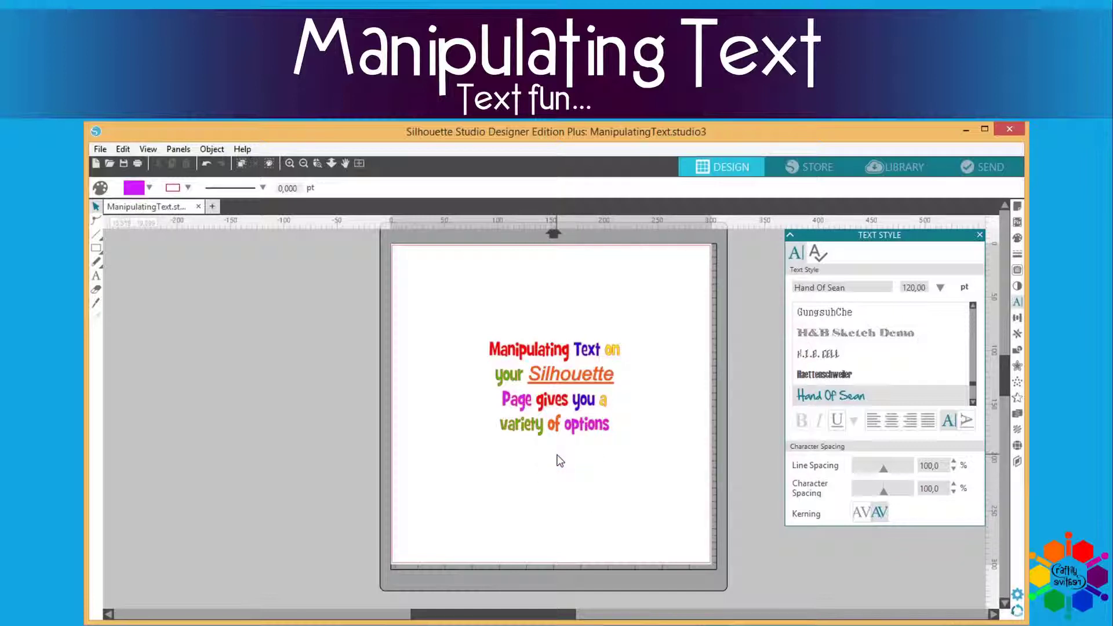